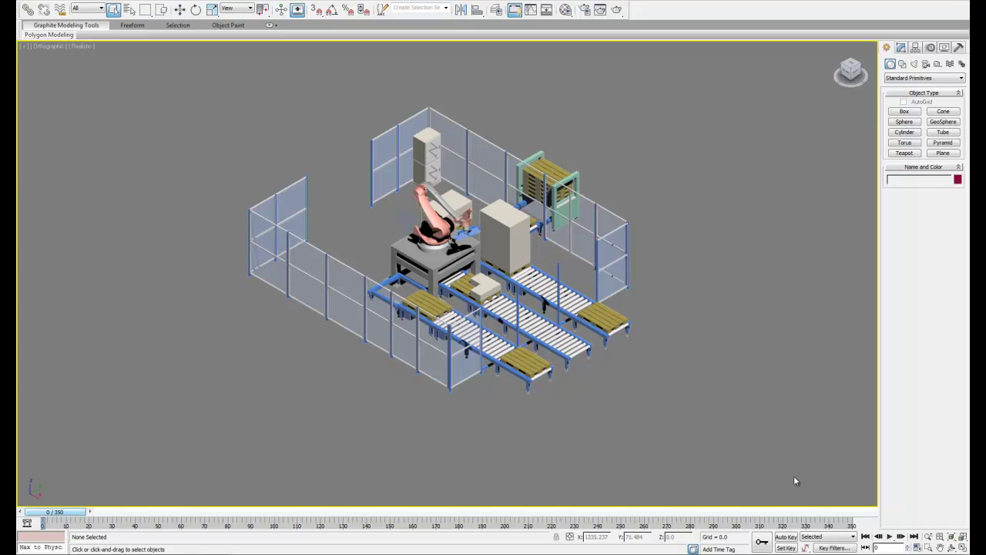
Play the robot animation preview in the maximized Perspective viewport
click(890, 537)
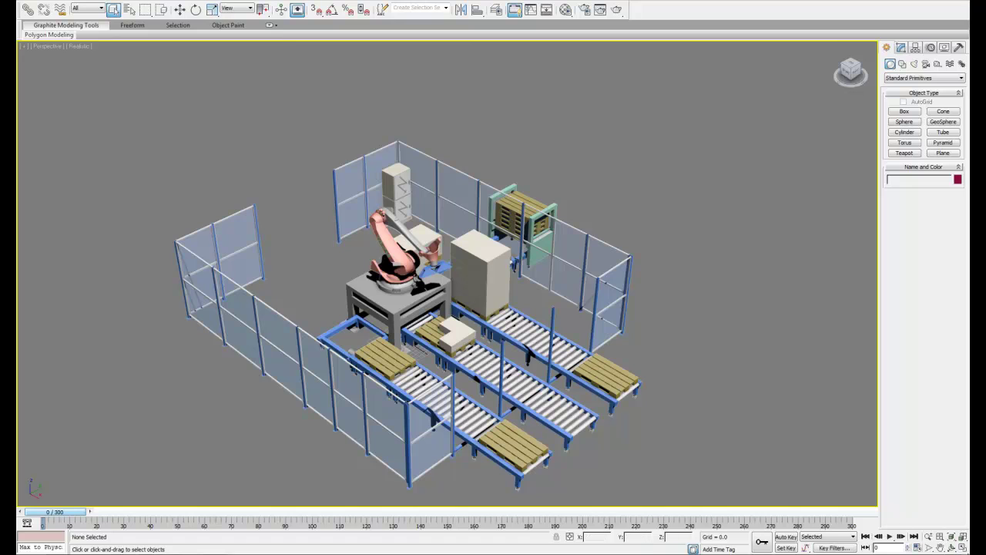
Restore four views with a realistic-shaded Top view and a Right view, zoomed to extents
click(963, 547)
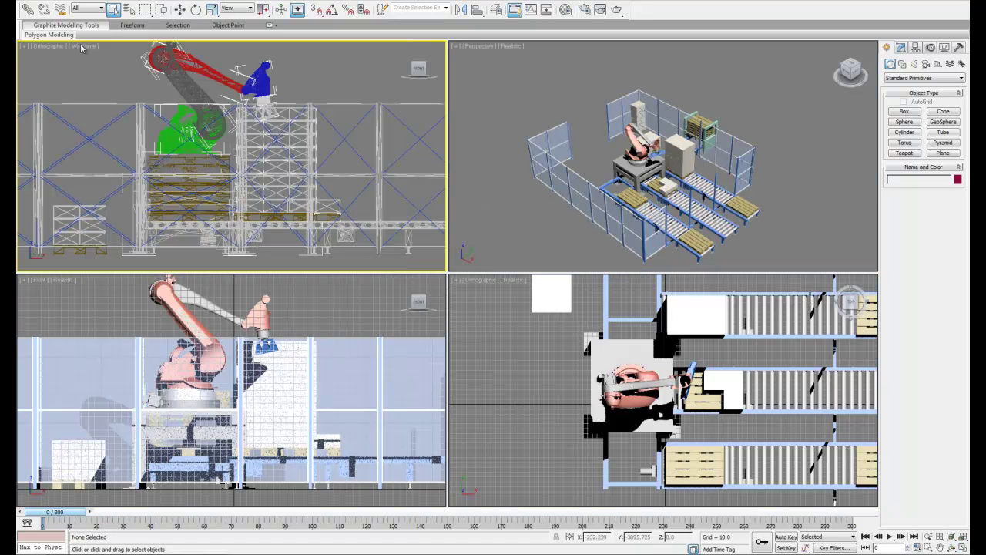
key(t)
key(F3)
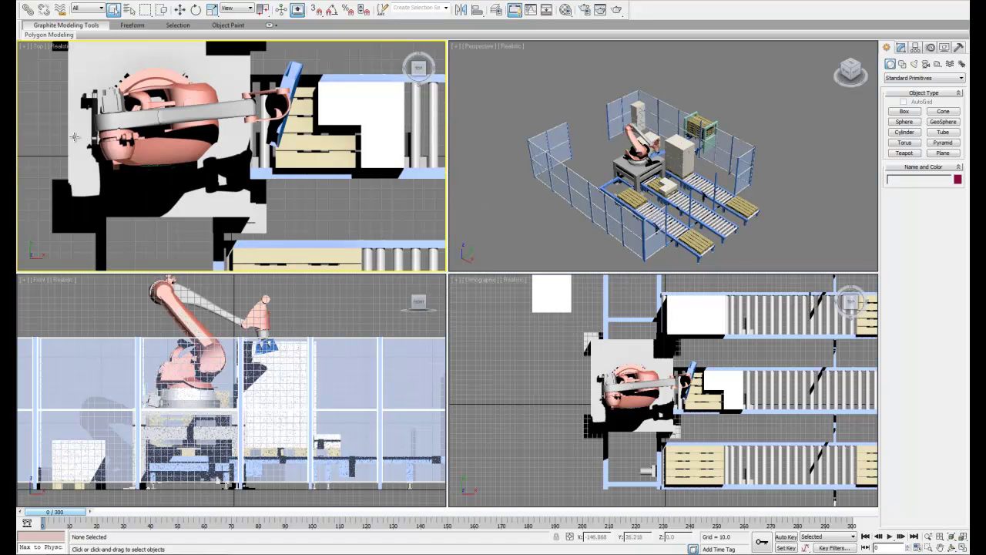
click(475, 281)
key(l)
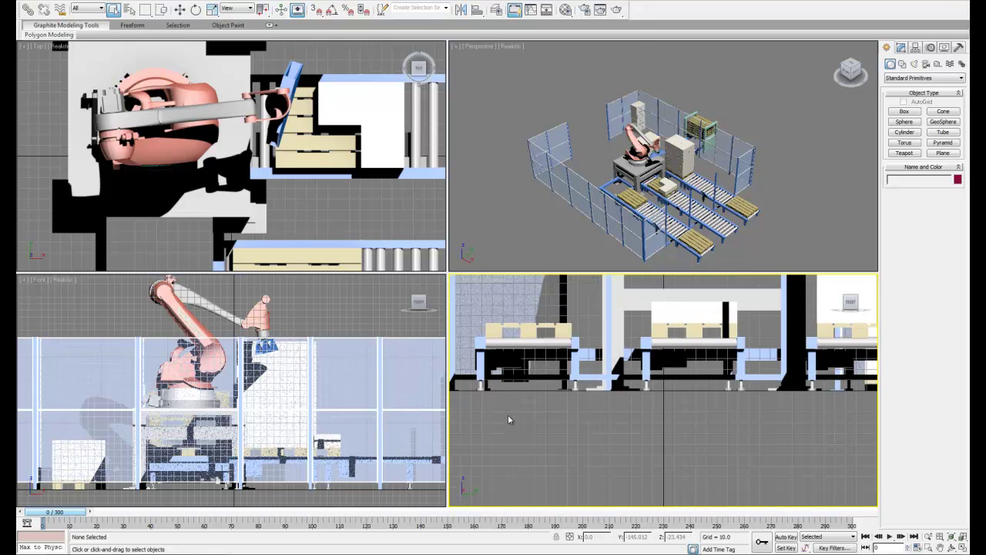
key(ctrl+shift+z)
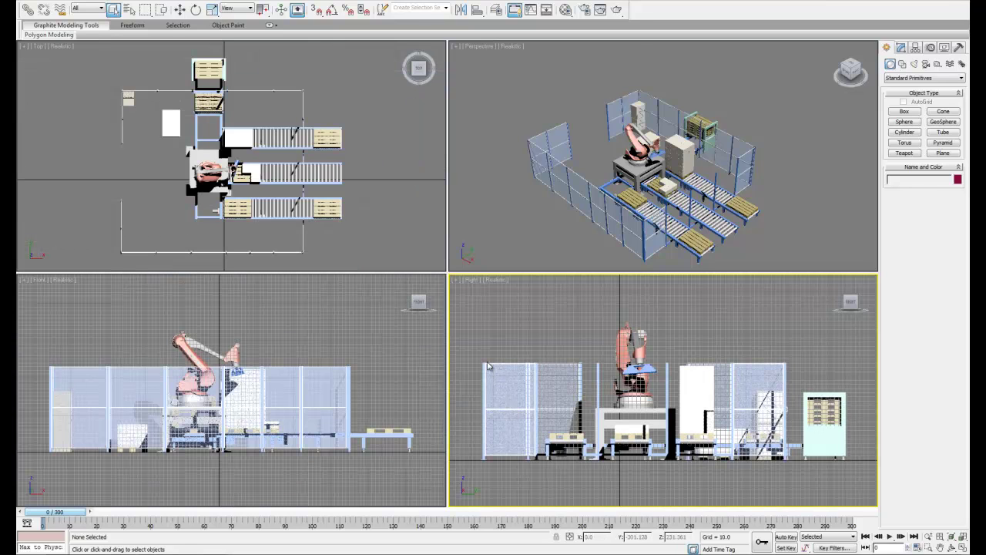
Recentre the cell in the Top view and show the Cameras creation options
click(394, 368)
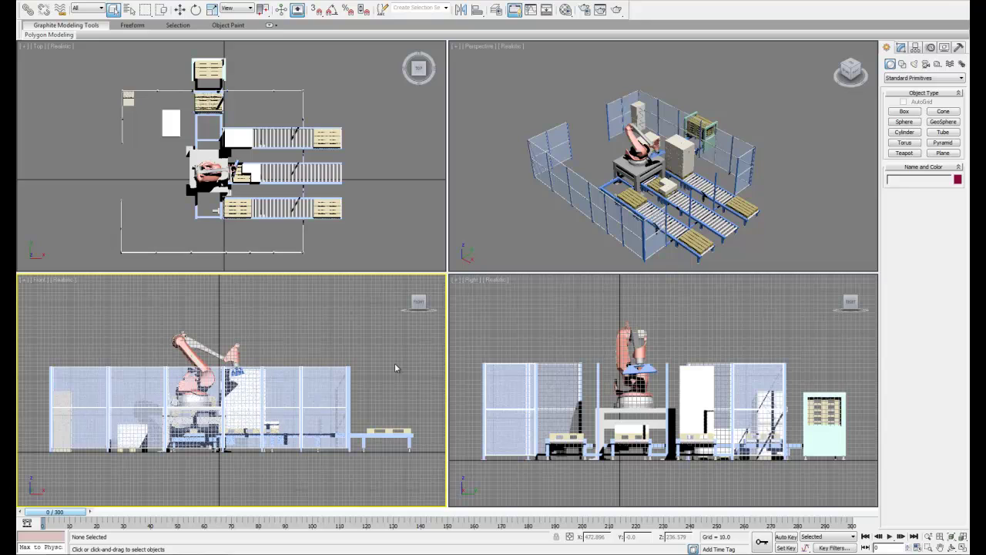
click(380, 216)
scroll(380, 216, down, 2)
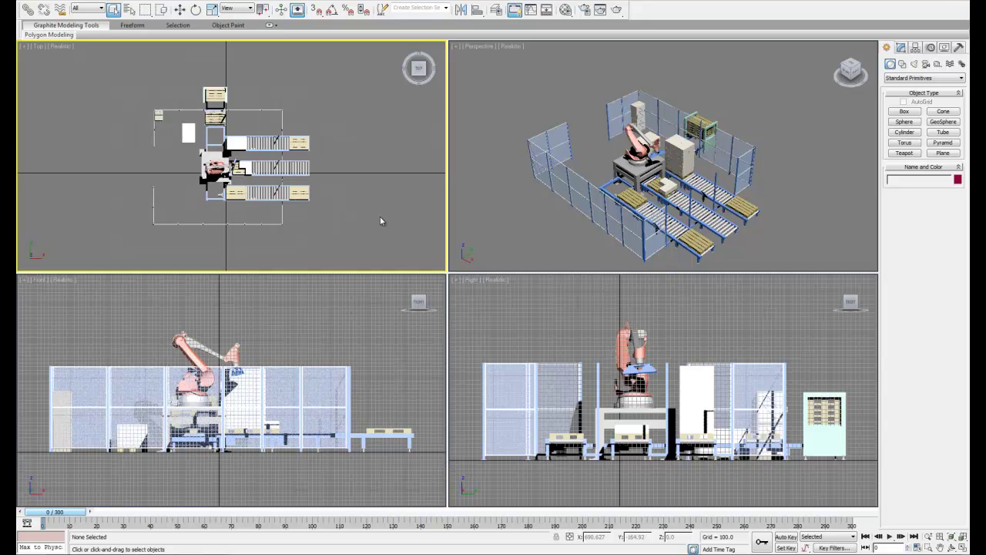
middle_drag(380, 216, 324, 192)
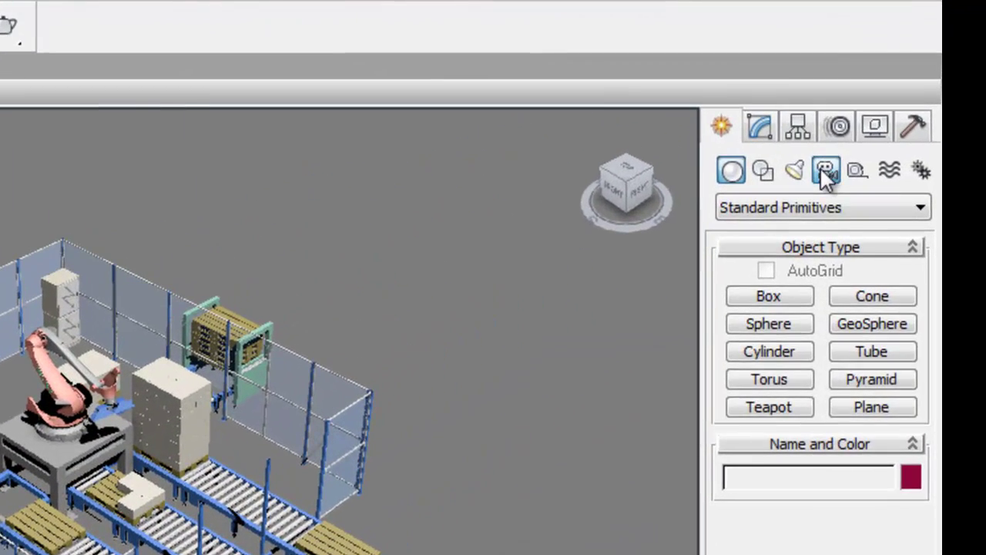
click(927, 64)
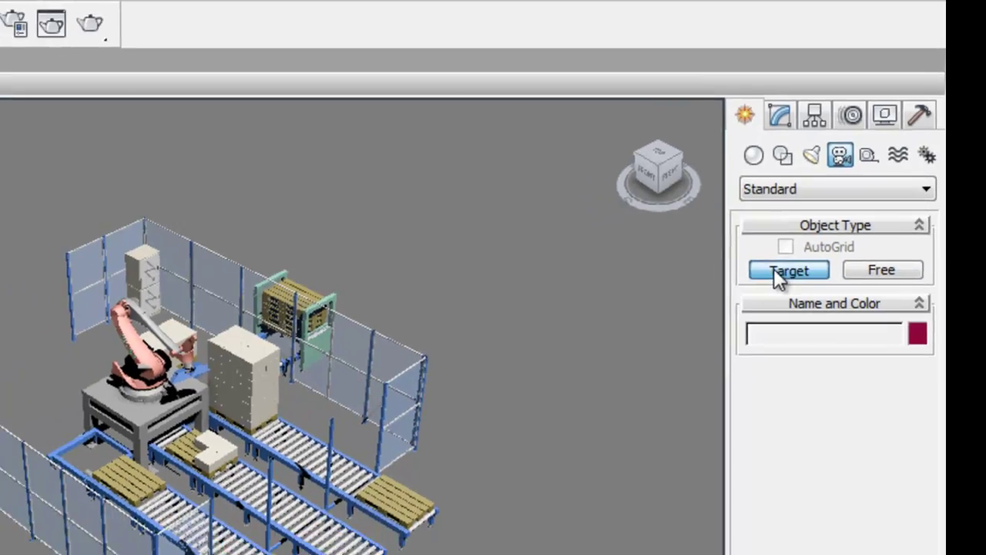
Place Target camera Camera001 in the Top view, in front of the cell aimed at the robot
click(788, 272)
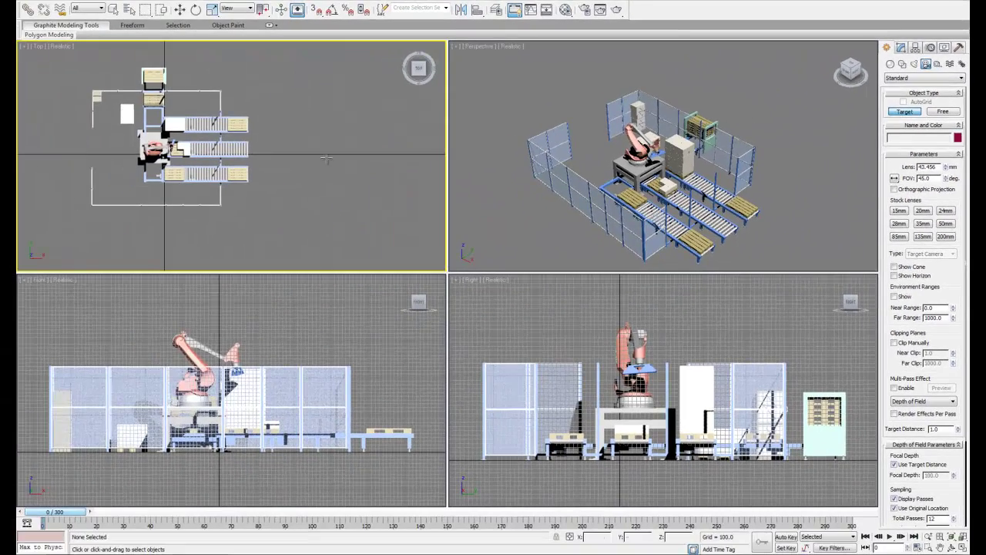
drag(310, 239, 135, 142)
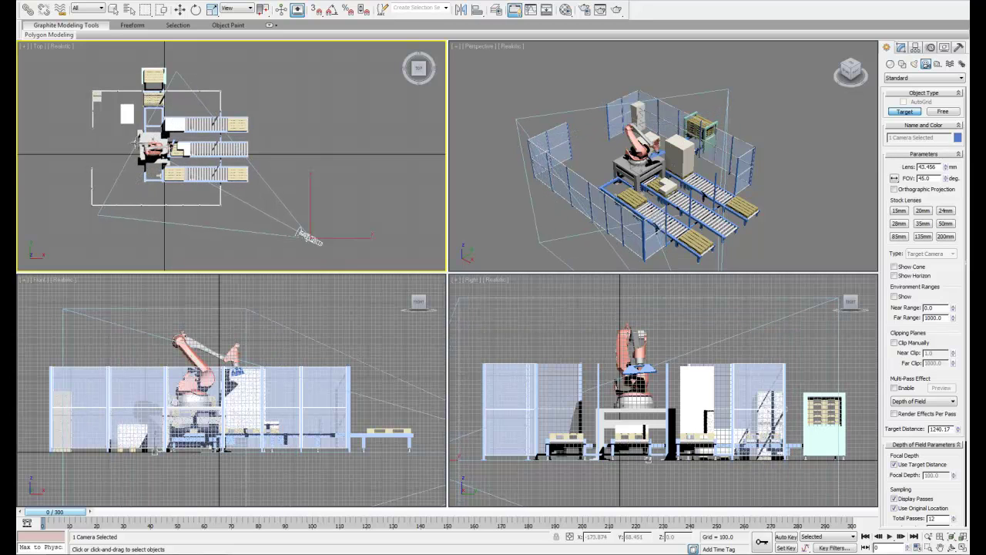
right_click(135, 143)
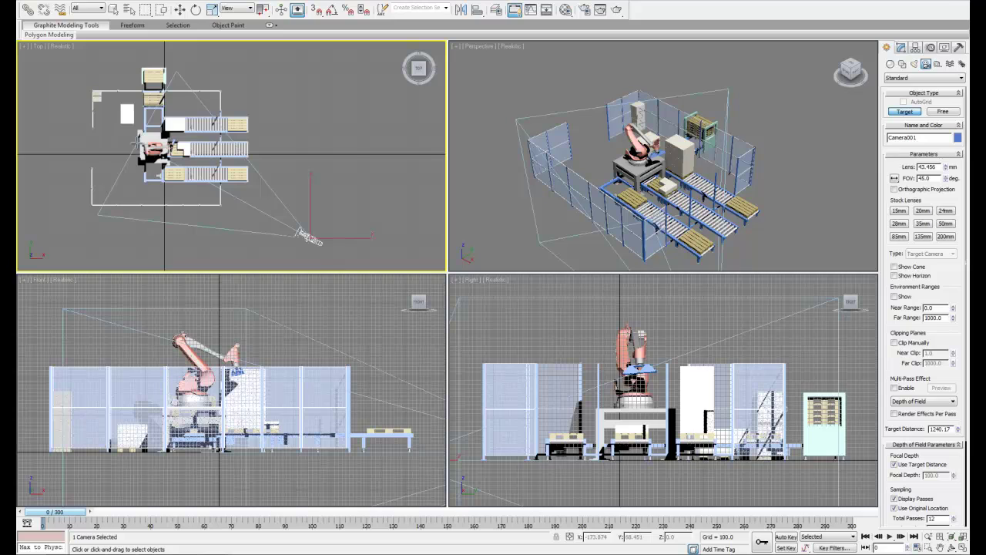
click(480, 50)
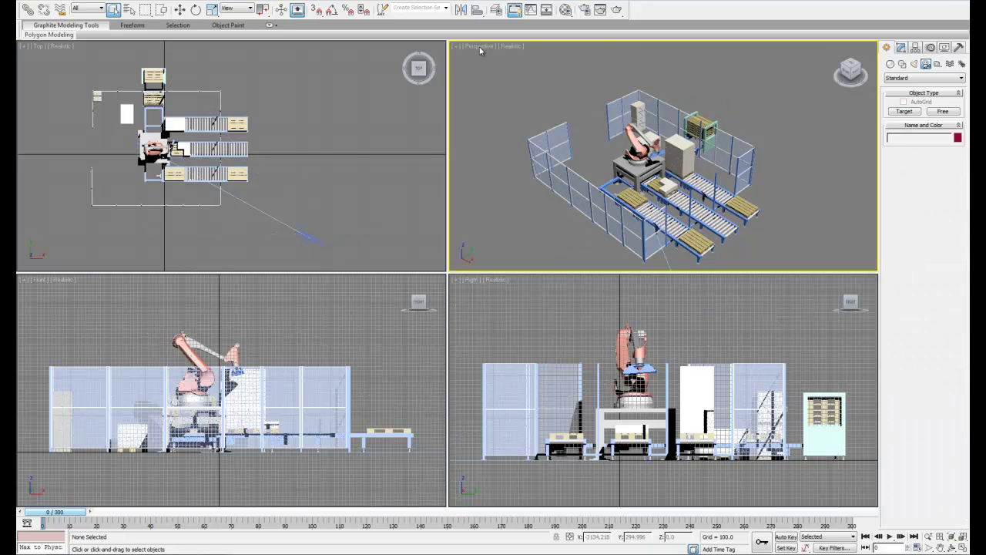
Switch the Perspective view to look through Camera001
click(480, 50)
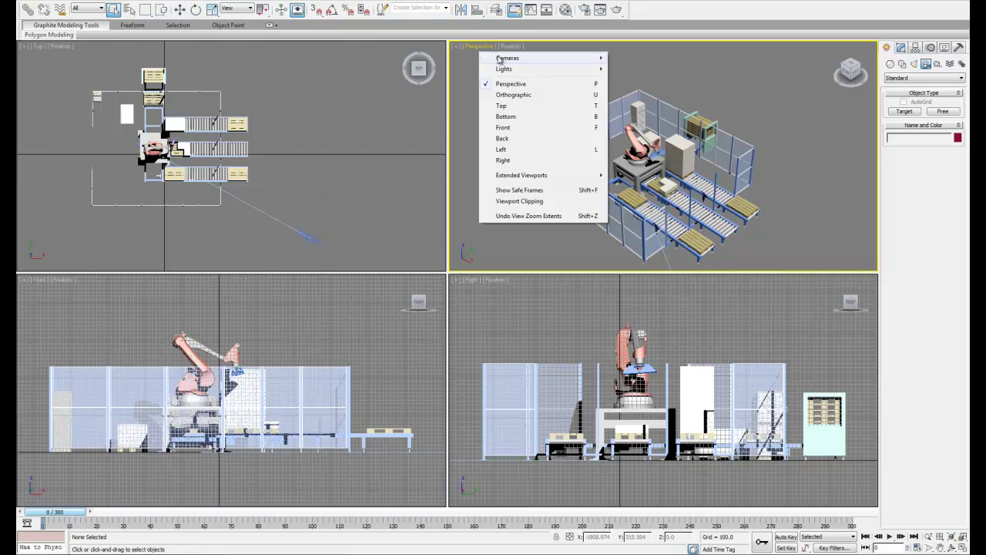
mouse_move(500, 60)
click(637, 58)
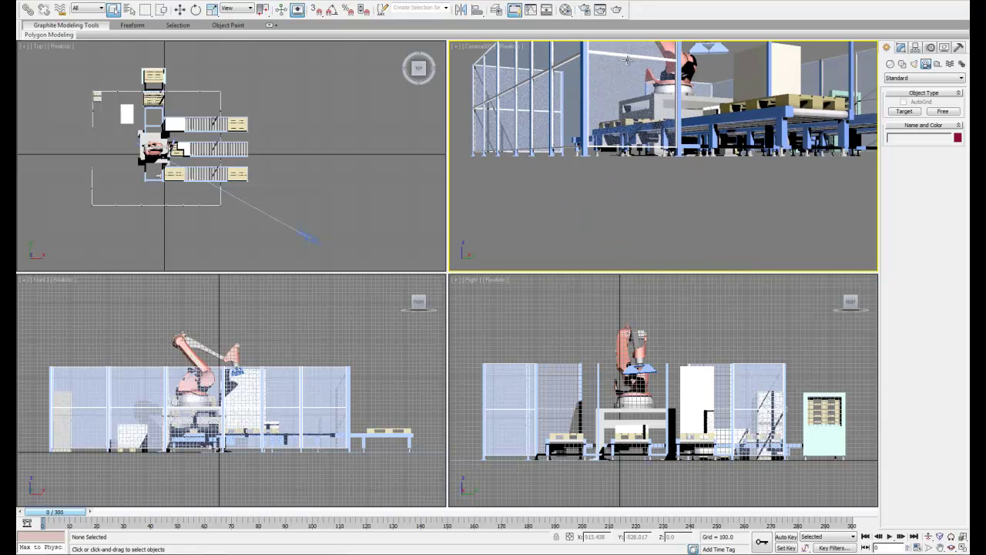
Select Camera001's target and move it onto the robot
scroll(136, 447, down, 3)
middle_drag(327, 183, 336, 160)
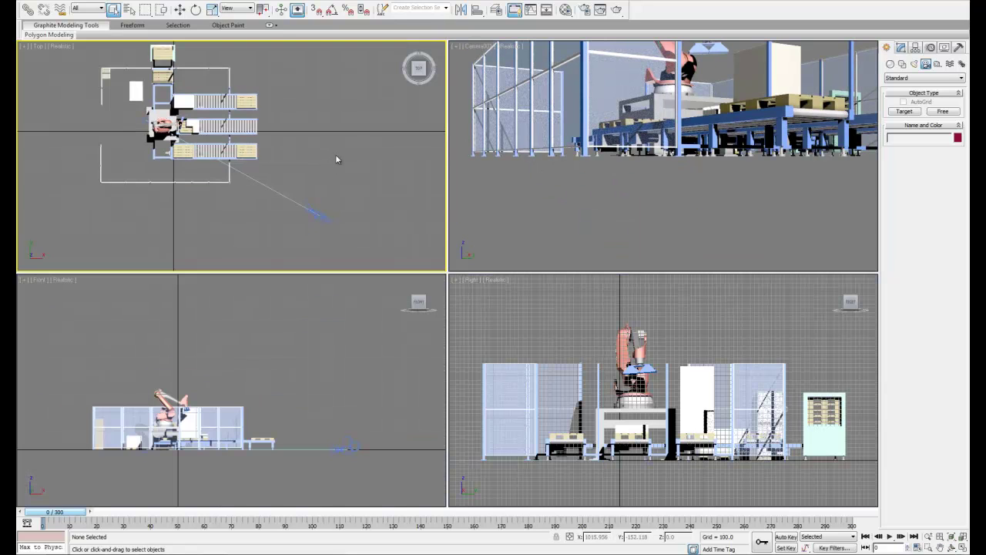
click(321, 215)
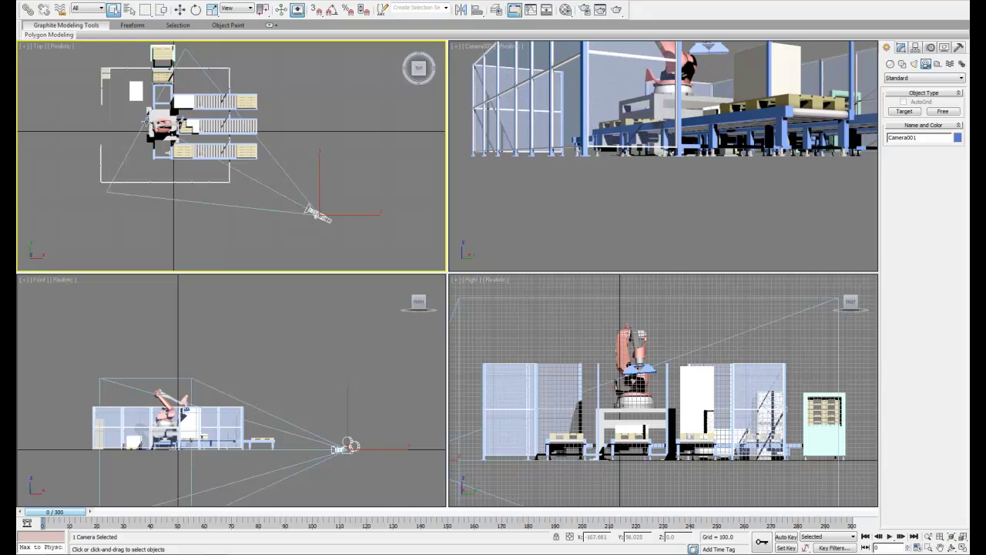
click(145, 124)
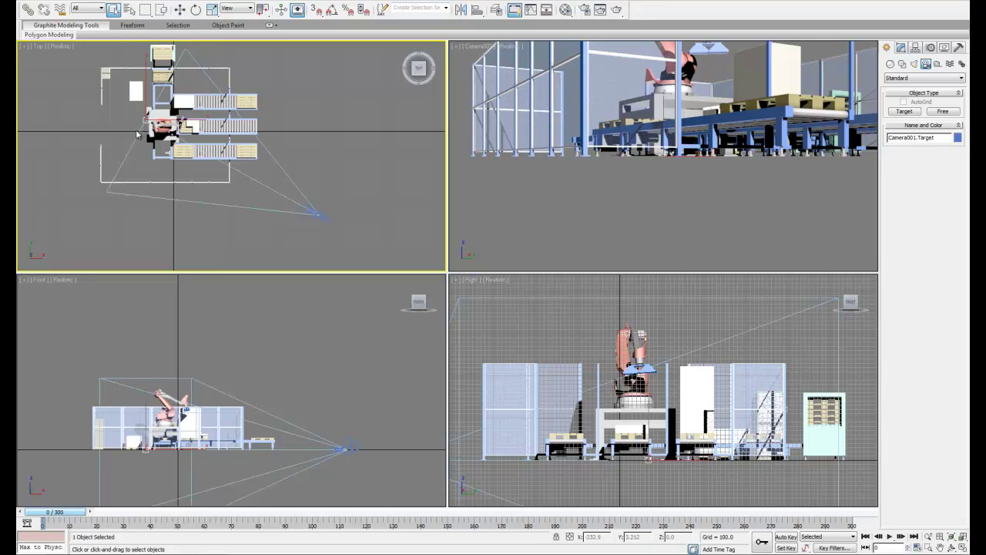
click(180, 10)
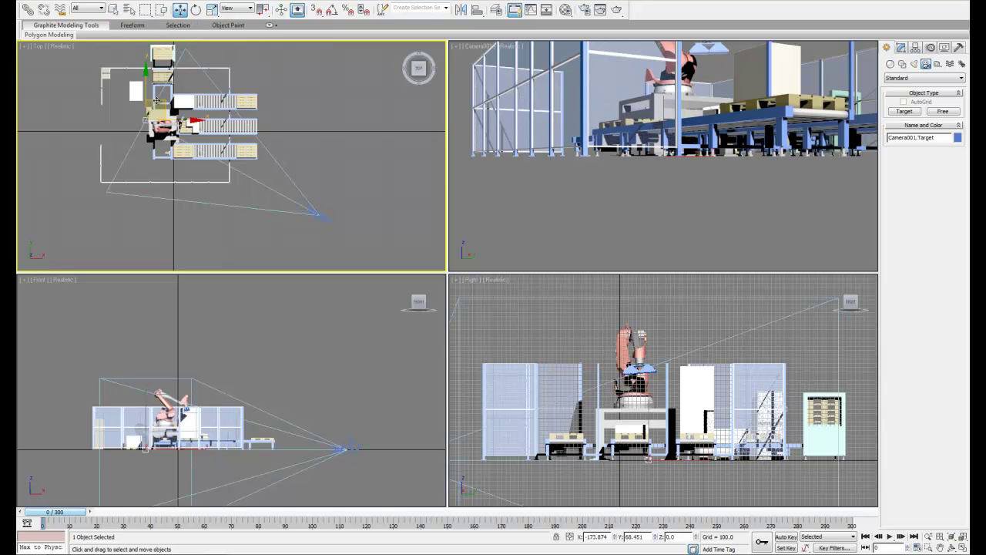
mouse_move(157, 102)
mouse_down()
mouse_move(143, 117)
mouse_move(193, 93)
mouse_move(132, 148)
mouse_move(156, 107)
mouse_up()
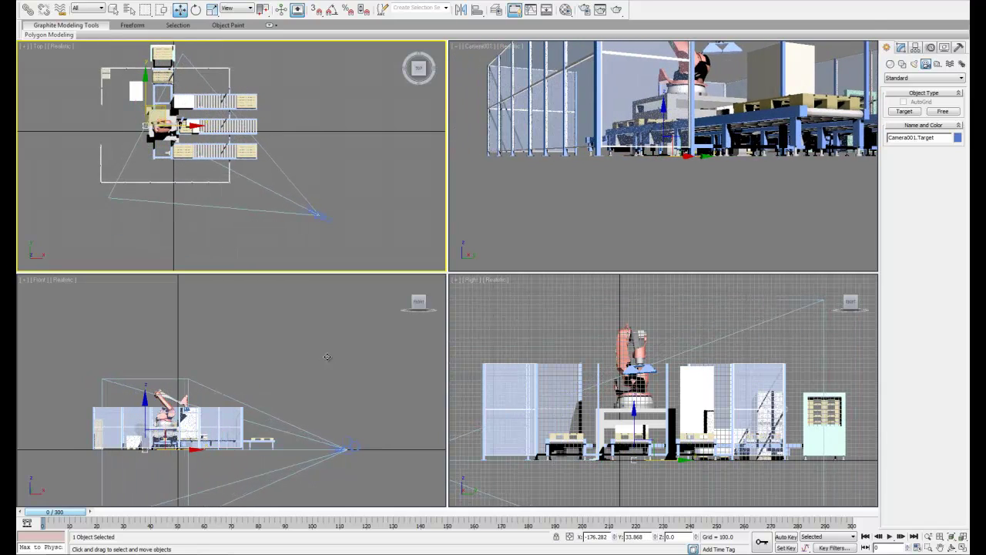
Raise Camera001 and its target higher above the cell in the Front view
click(357, 445)
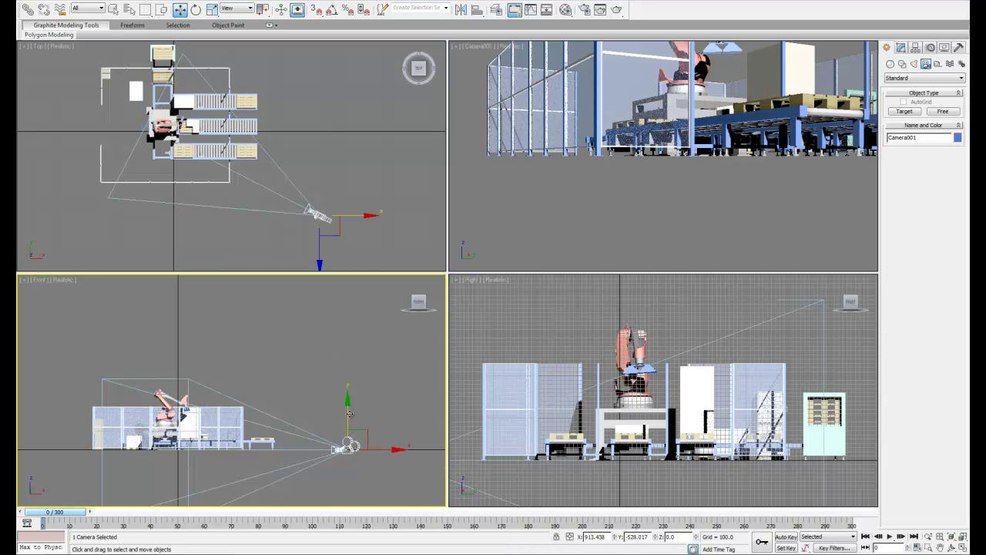
drag(347, 400, 347, 331)
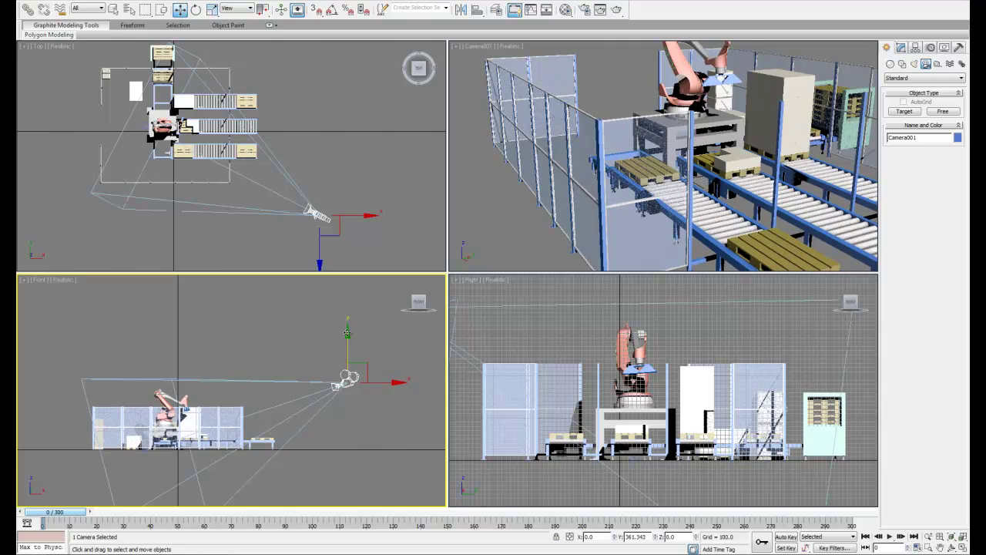
click(146, 125)
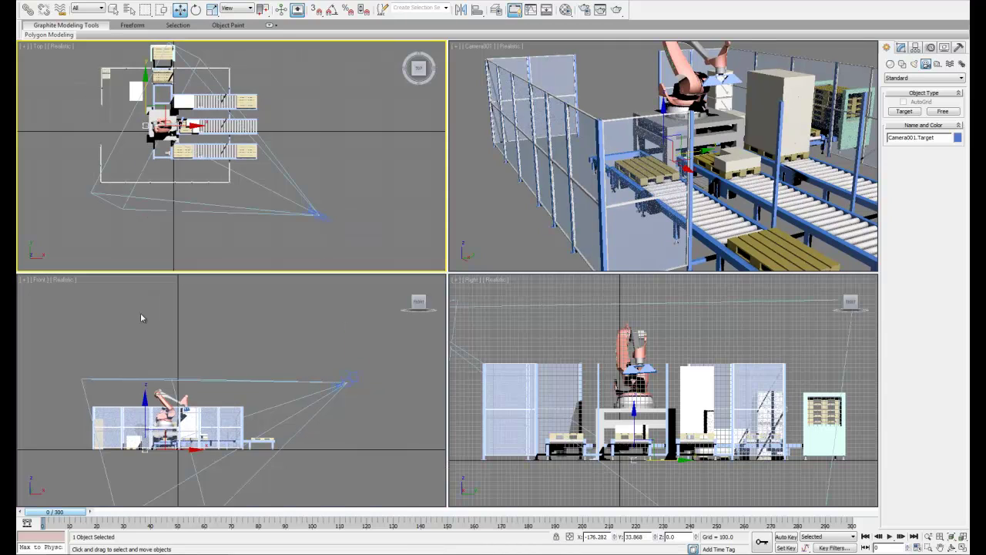
click(144, 398)
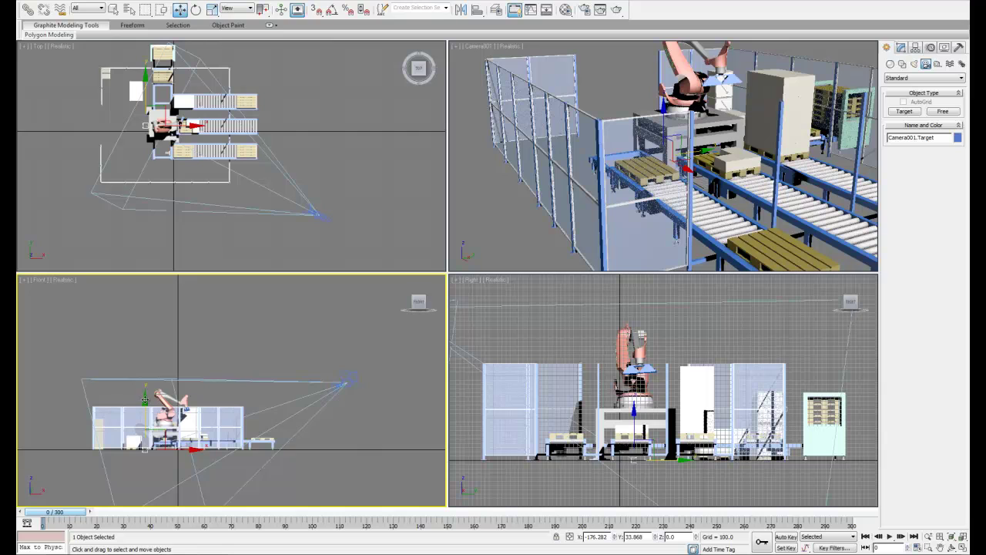
drag(144, 398, 144, 372)
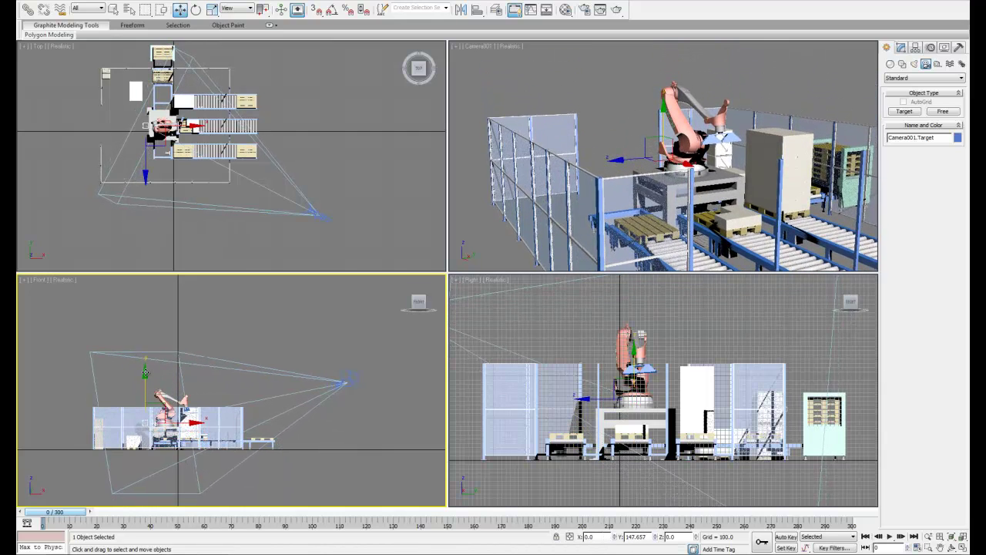
Lift Camera001 further, then shift it down and right in the Top view
click(349, 376)
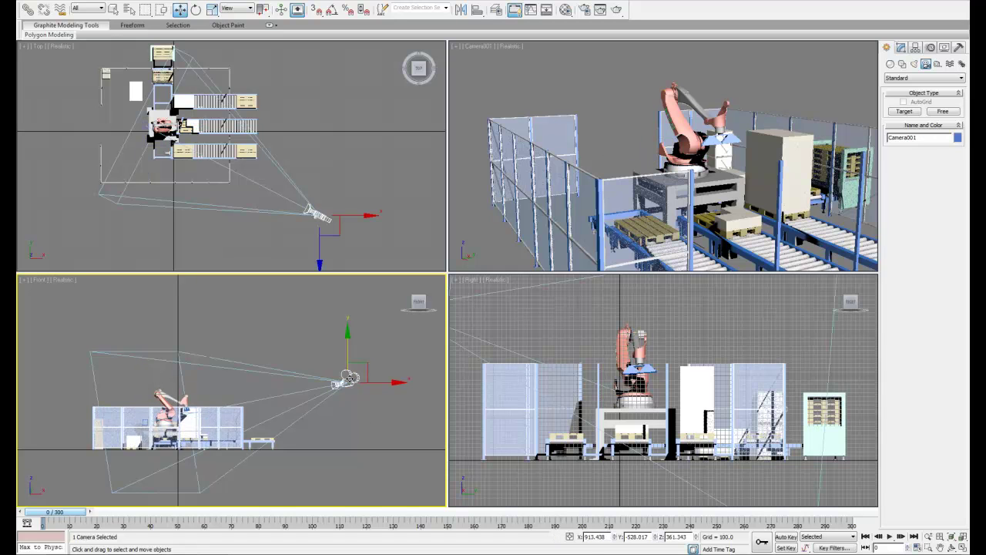
drag(347, 332, 348, 316)
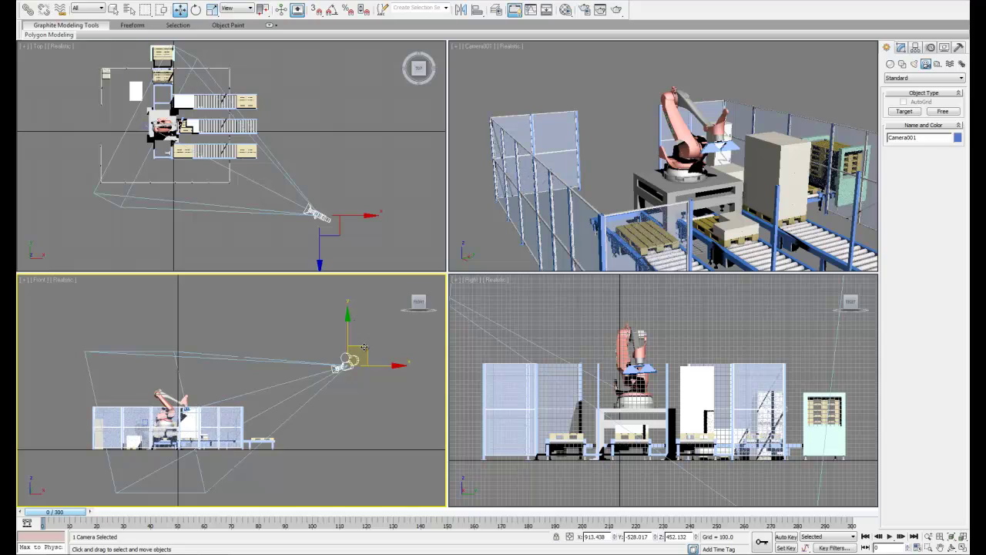
drag(365, 348, 376, 310)
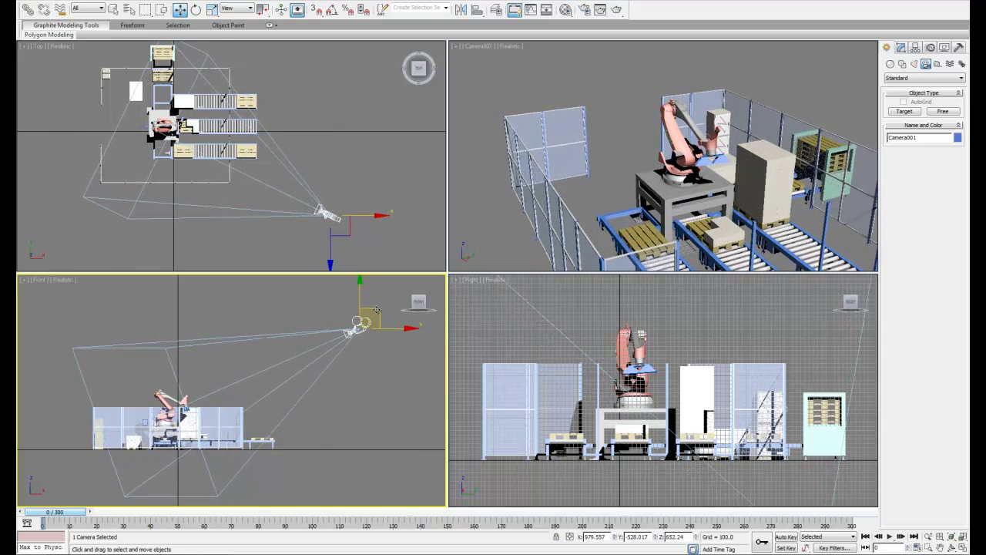
right_click(335, 233)
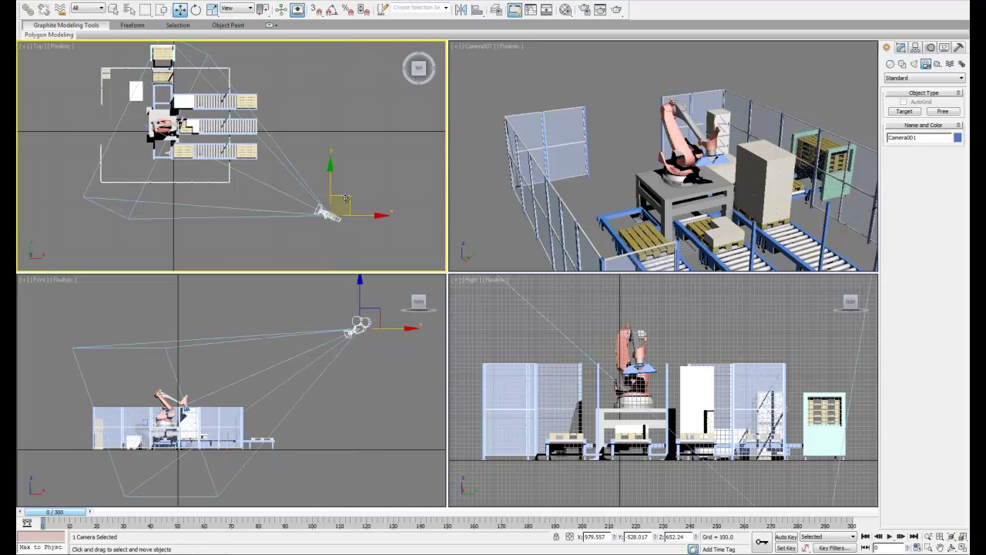
drag(344, 199, 326, 222)
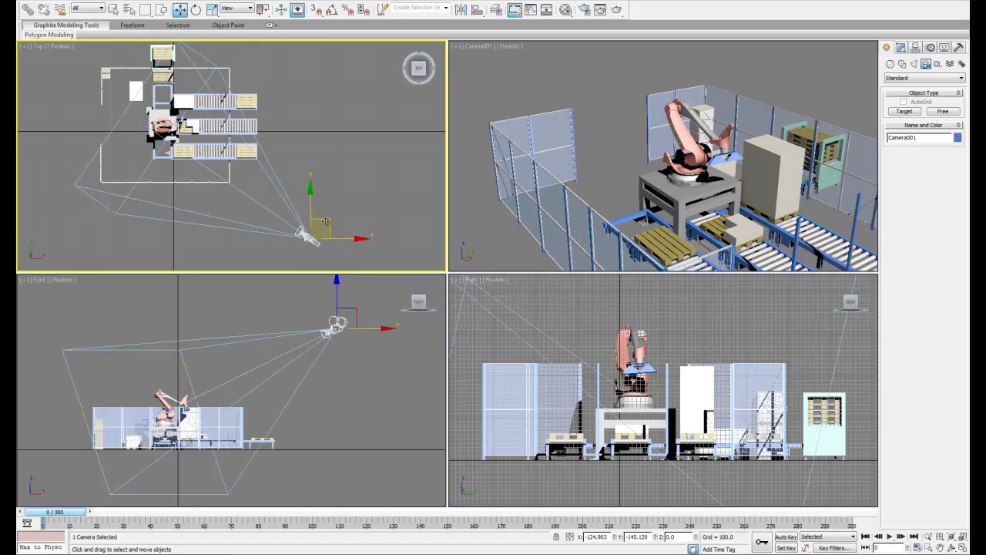
click(357, 179)
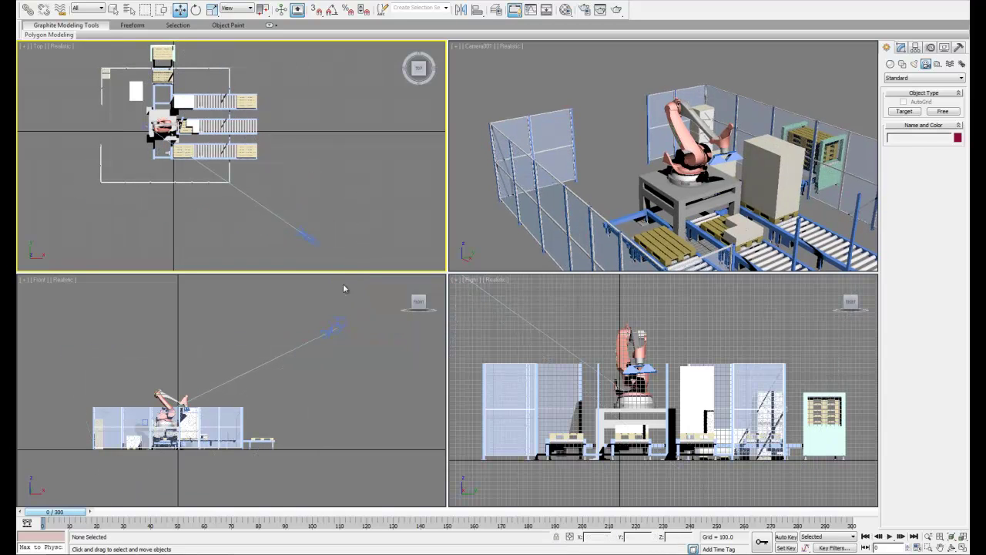
In Set Key mode, key Camera001 and its target at frame 0, then scrub forward
click(785, 548)
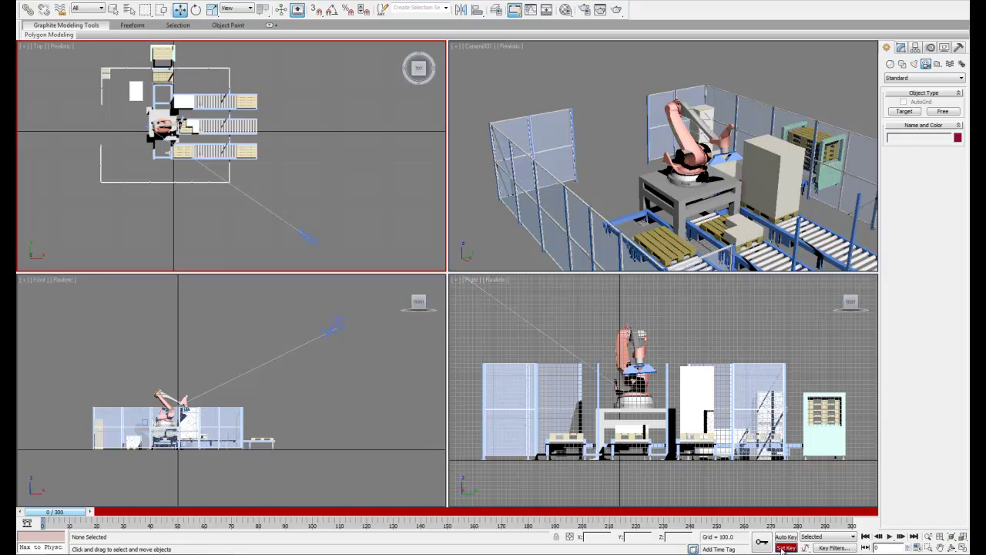
click(311, 239)
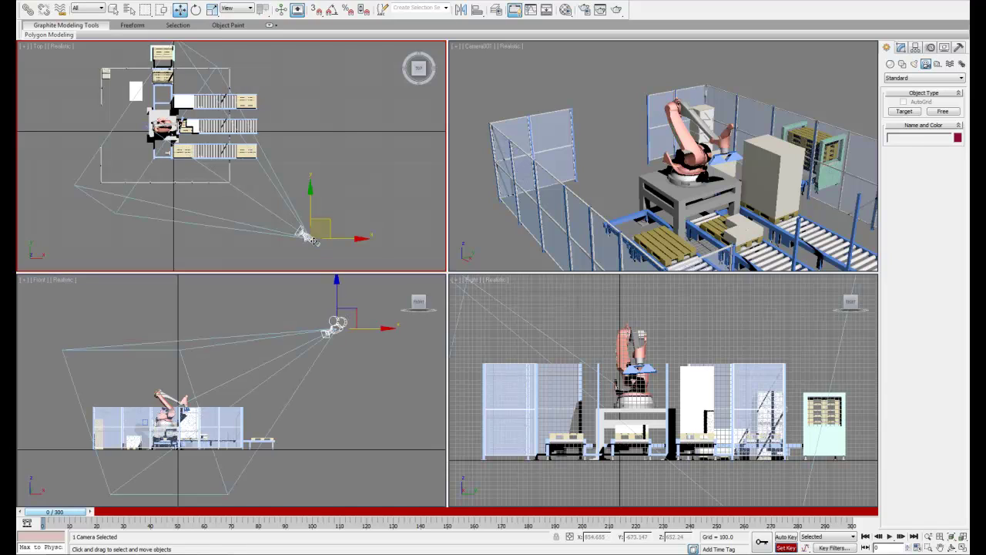
click(143, 124)
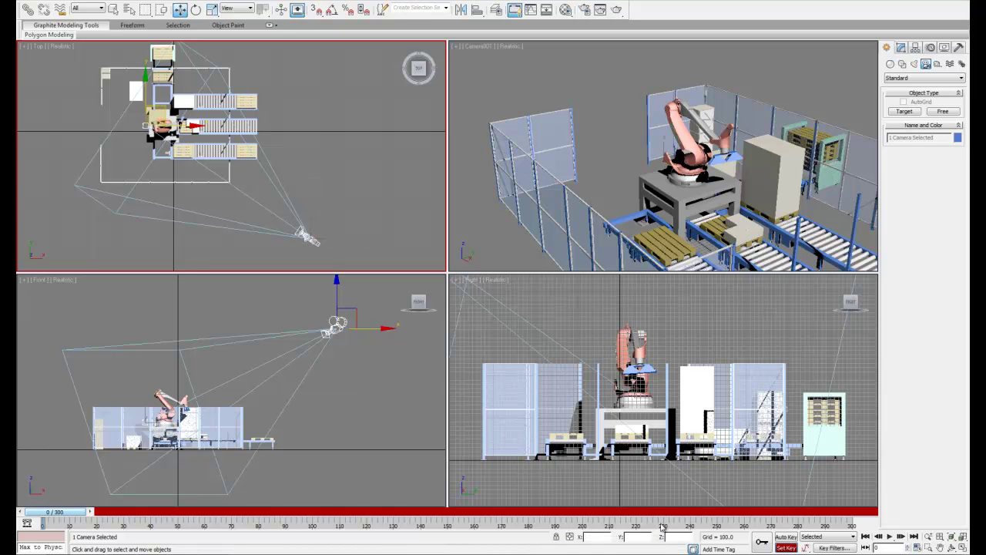
click(762, 543)
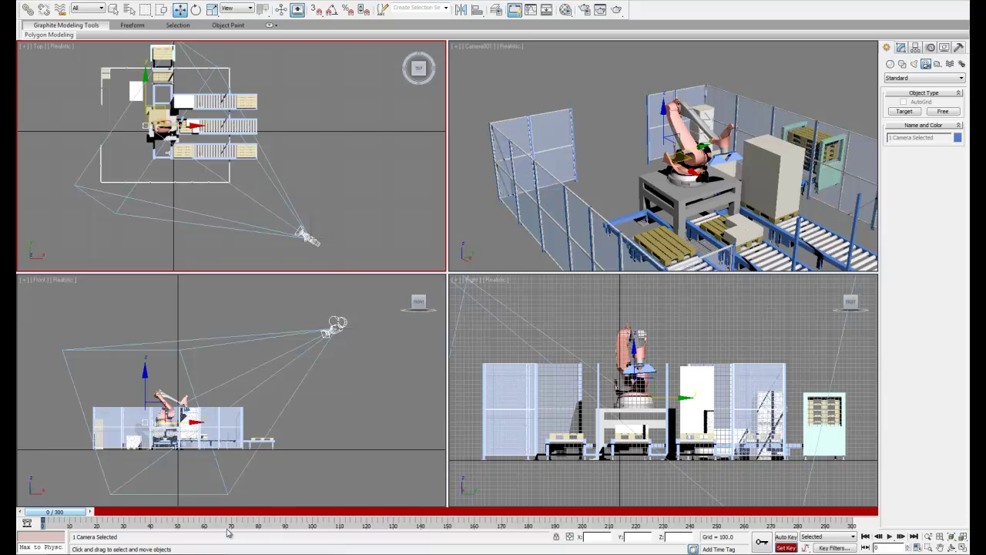
click(323, 421)
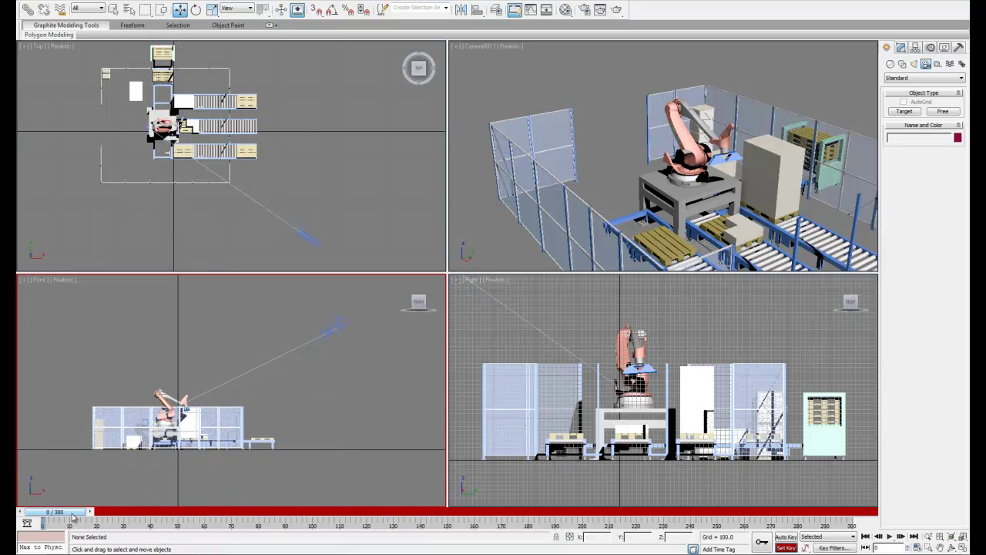
drag(73, 516, 376, 522)
At frame 115, move Camera001 up above the cell in the Top view
key(w)
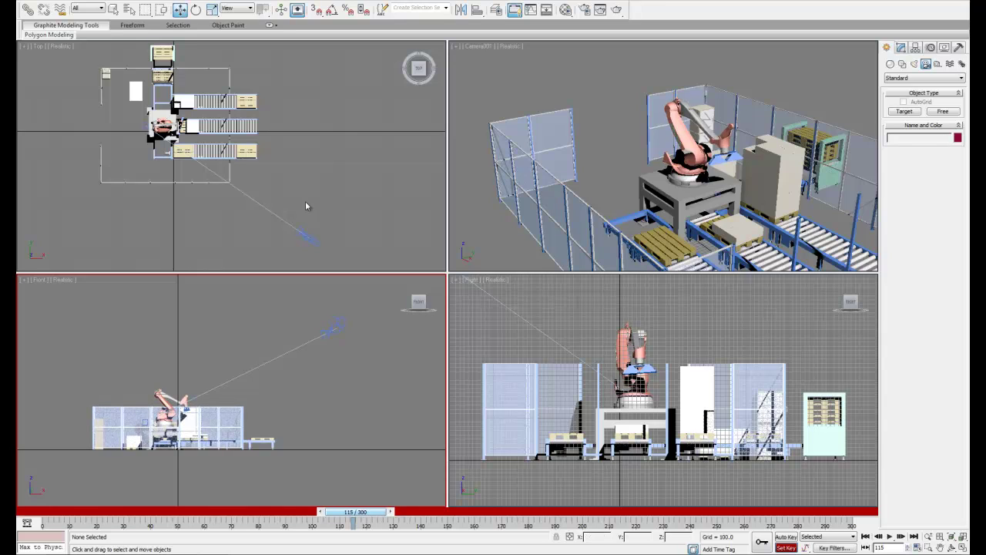
click(312, 239)
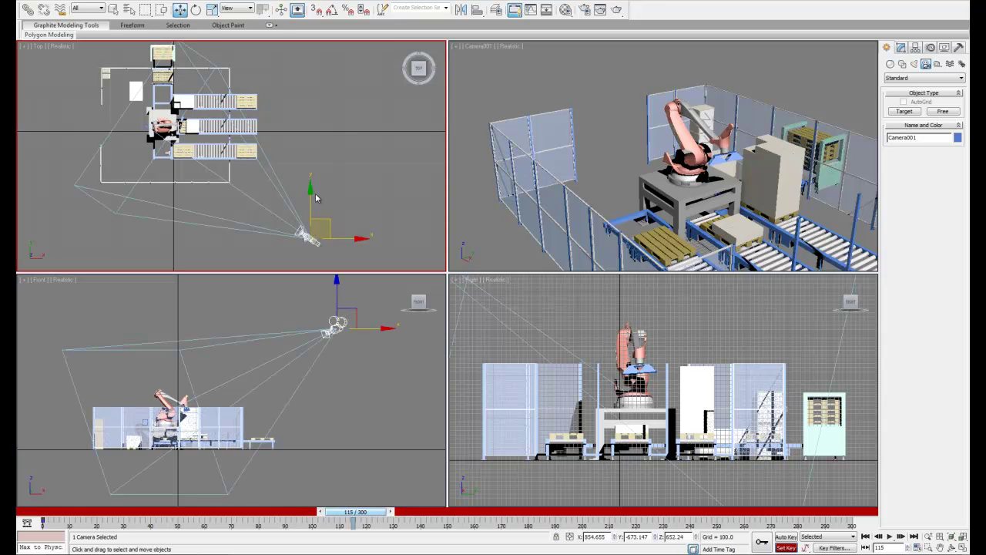
drag(322, 221, 315, 40)
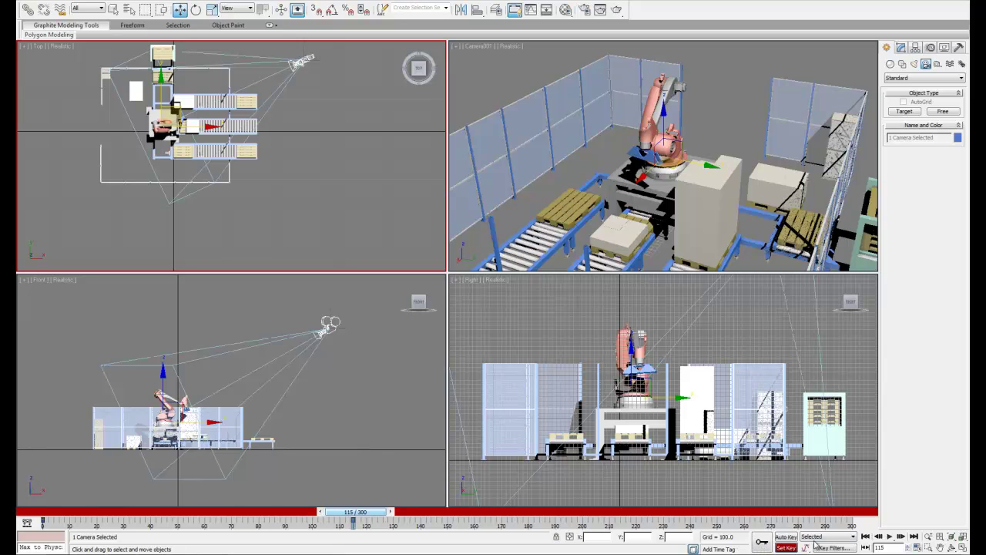
Play the animation from frame 0 in the camera view to preview the camera move
click(866, 536)
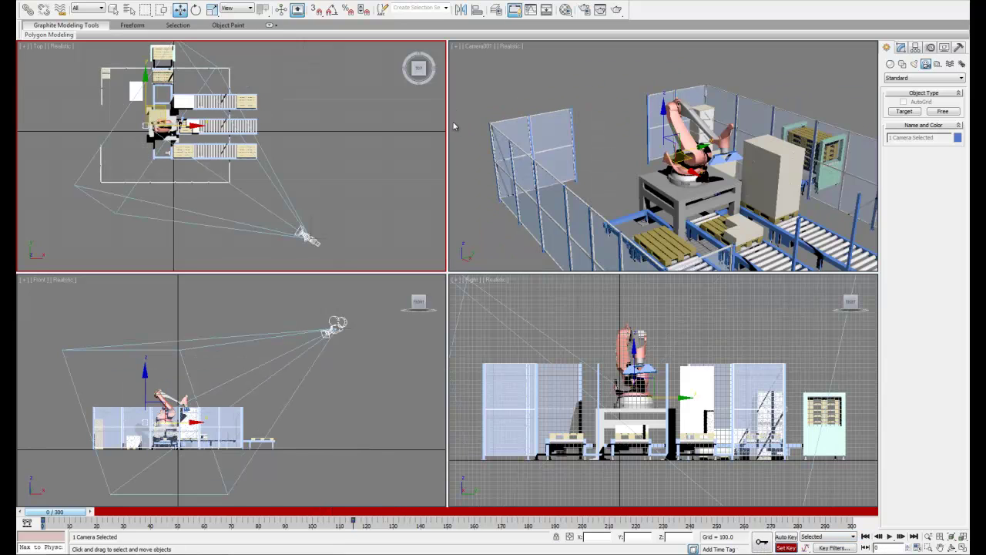
click(472, 167)
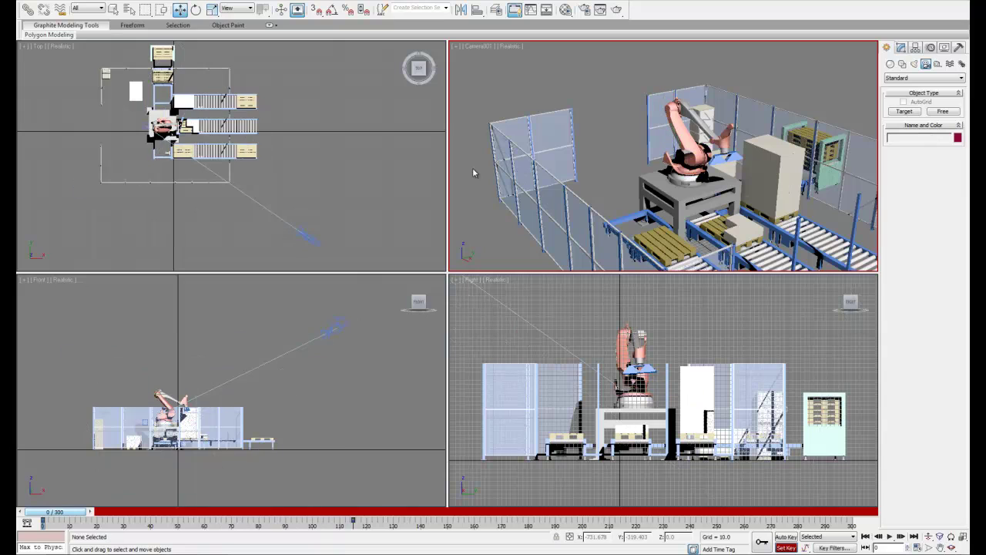
click(896, 539)
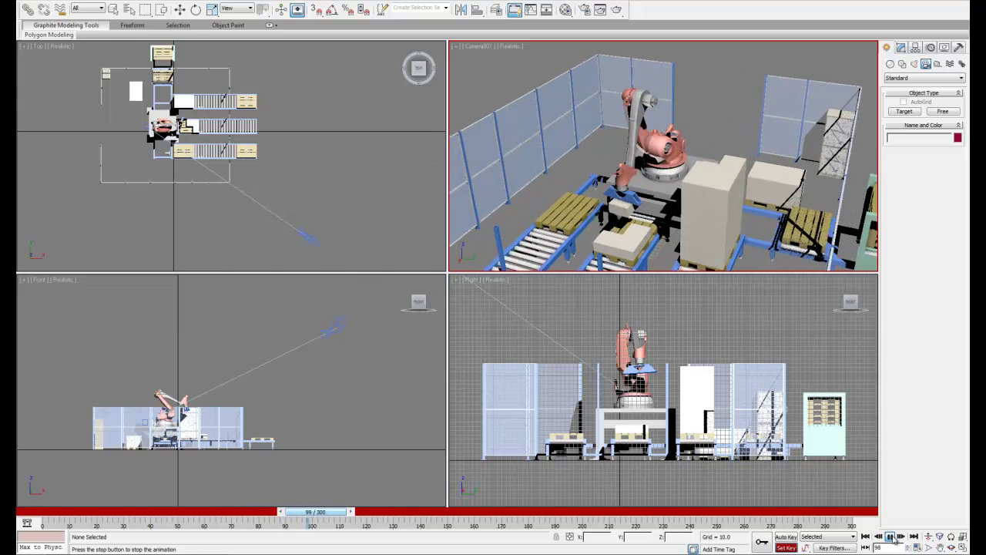
click(892, 537)
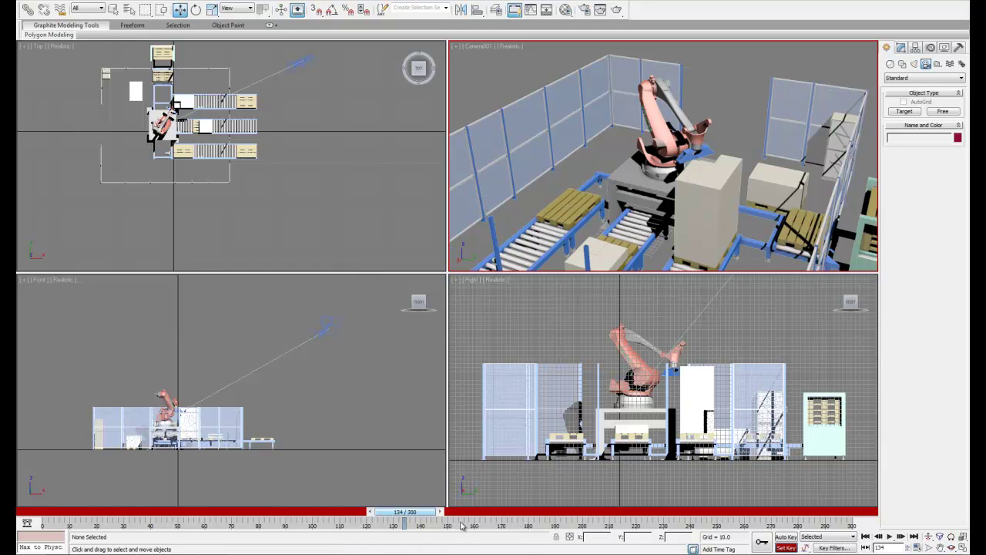
Go to frame 180 and pan the Top view to show the camera
drag(421, 516, 542, 517)
key(w)
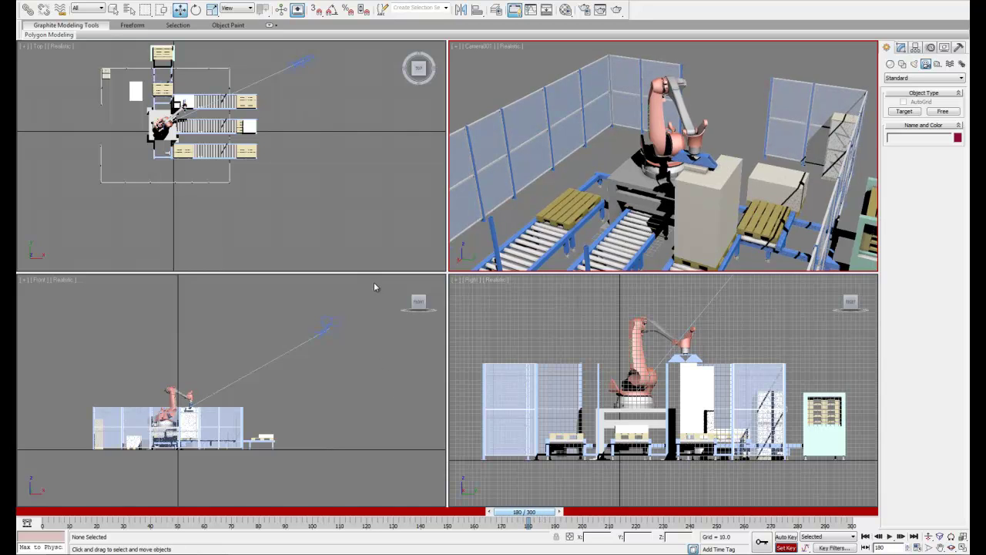
middle_drag(366, 141, 347, 188)
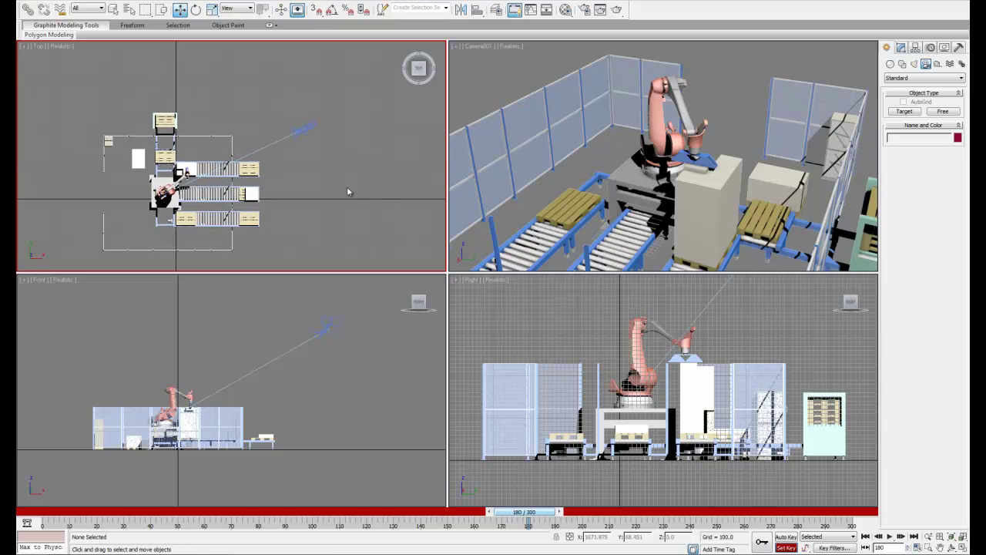
Move Camera001 up-left past the conveyors, key it at frame 180, and return to frame 0
click(309, 127)
drag(324, 110, 314, 44)
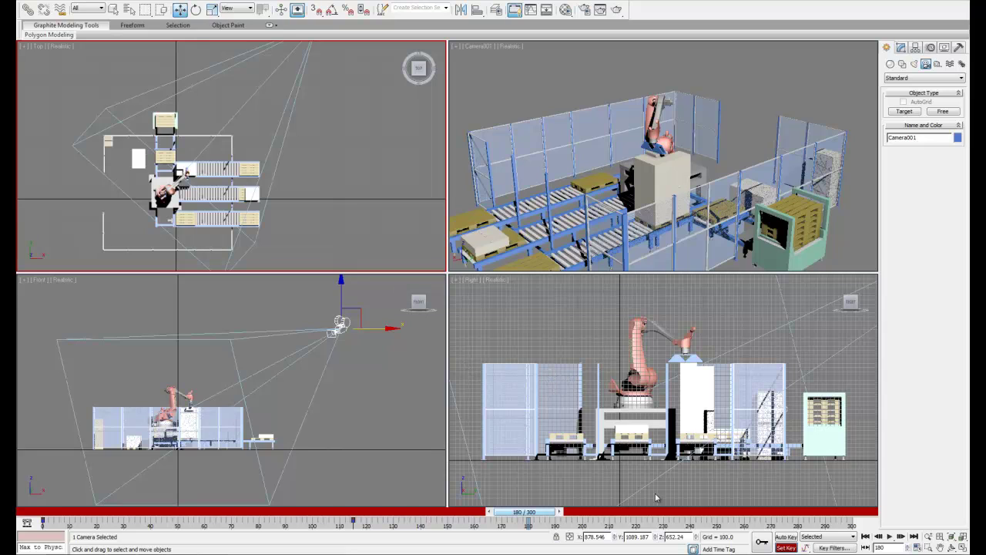
click(760, 543)
click(867, 538)
Play back the camera path, then resume playback from around frame 144
click(487, 249)
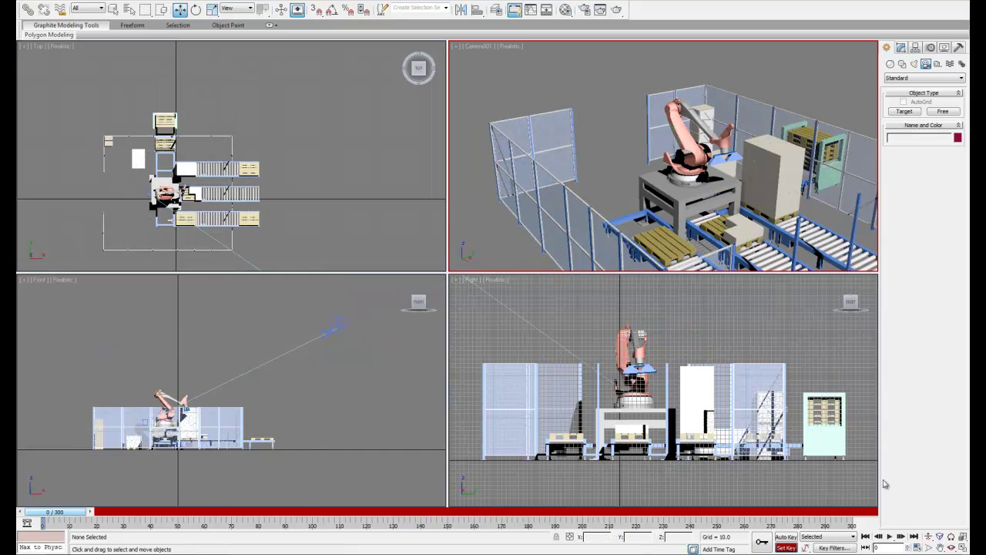
click(890, 536)
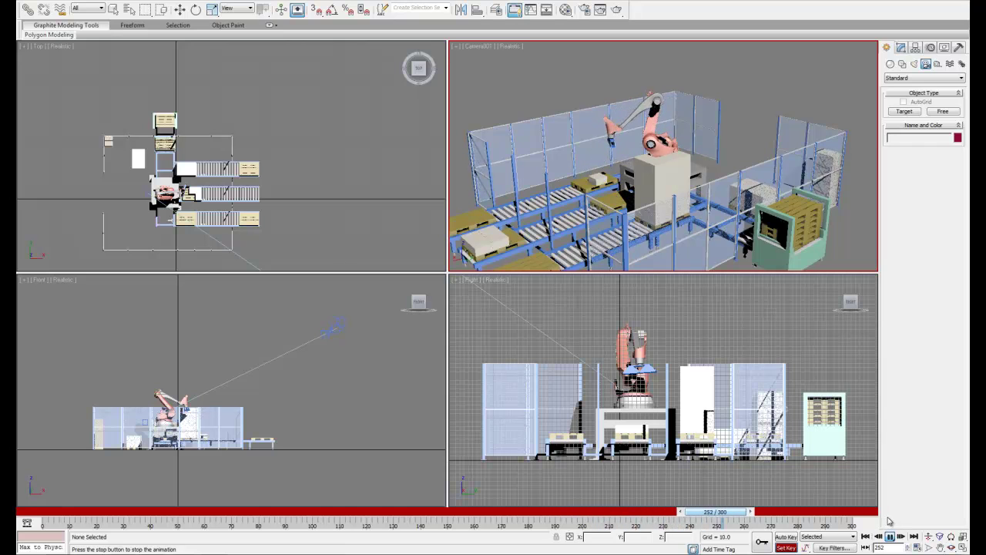
click(891, 537)
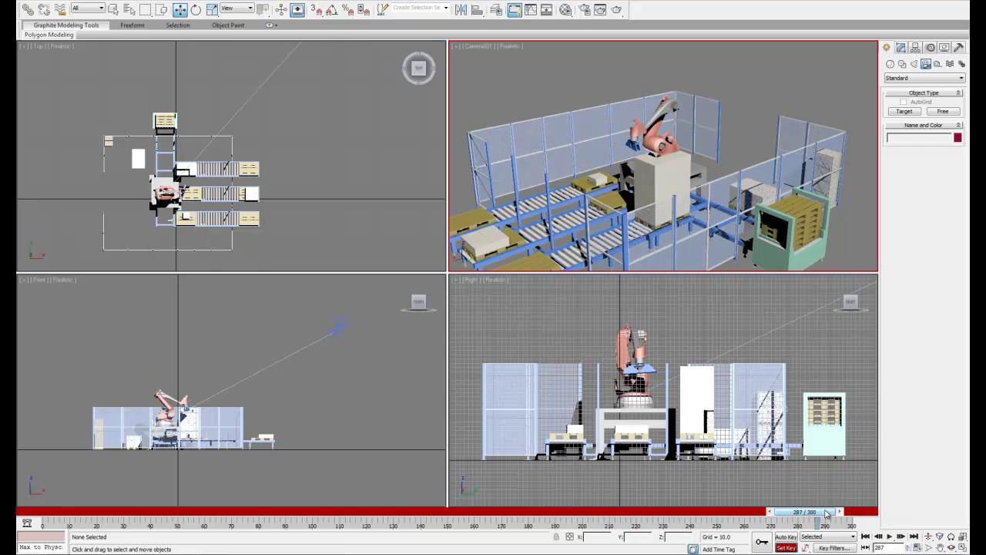
drag(827, 514, 430, 512)
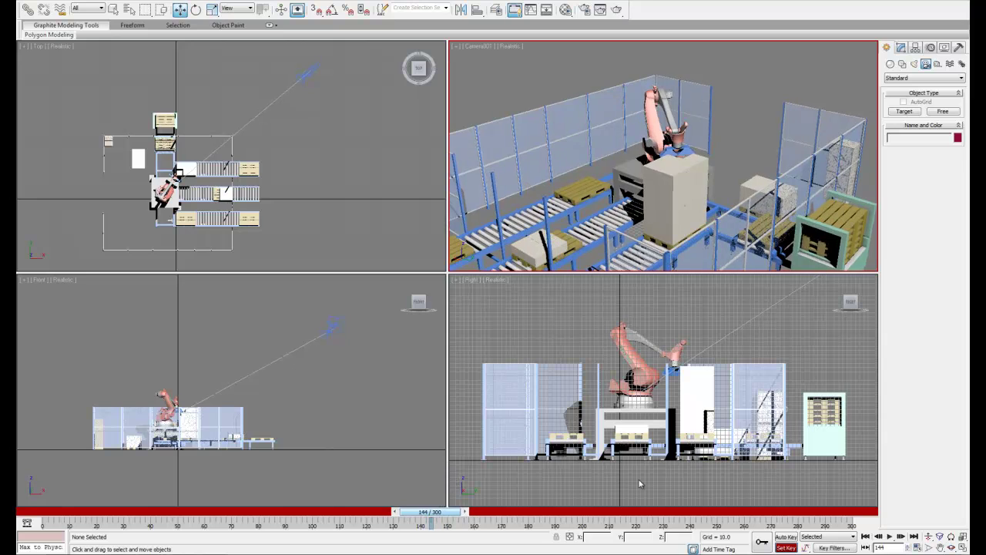
click(891, 536)
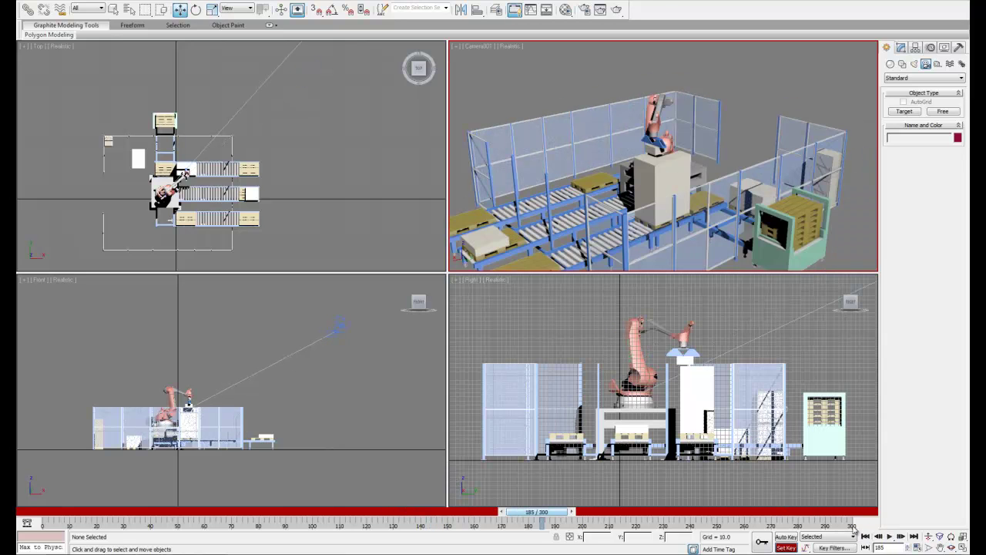
Drag Camera001's key from frame 180 to 200 and replay the animation from the start
click(342, 330)
drag(529, 522, 583, 522)
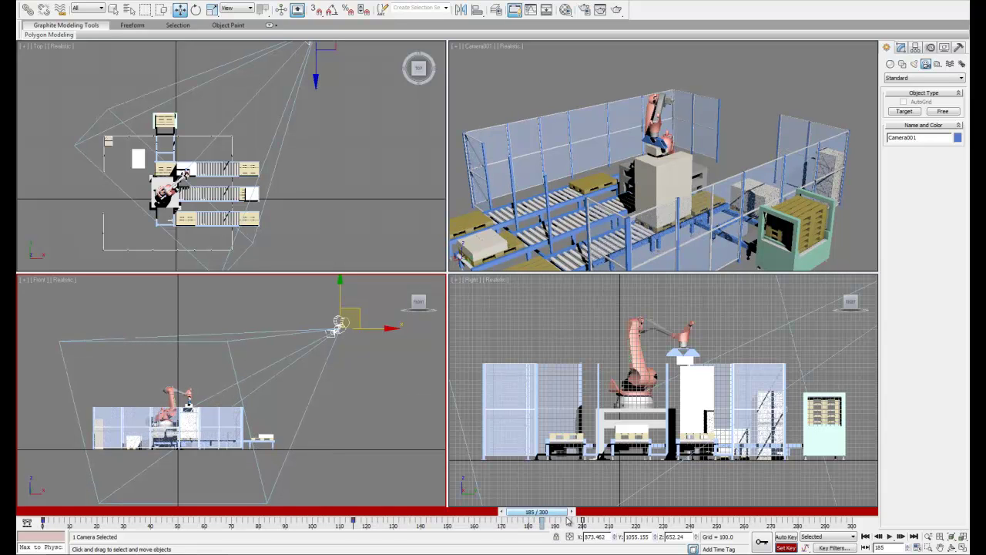
click(866, 537)
click(890, 537)
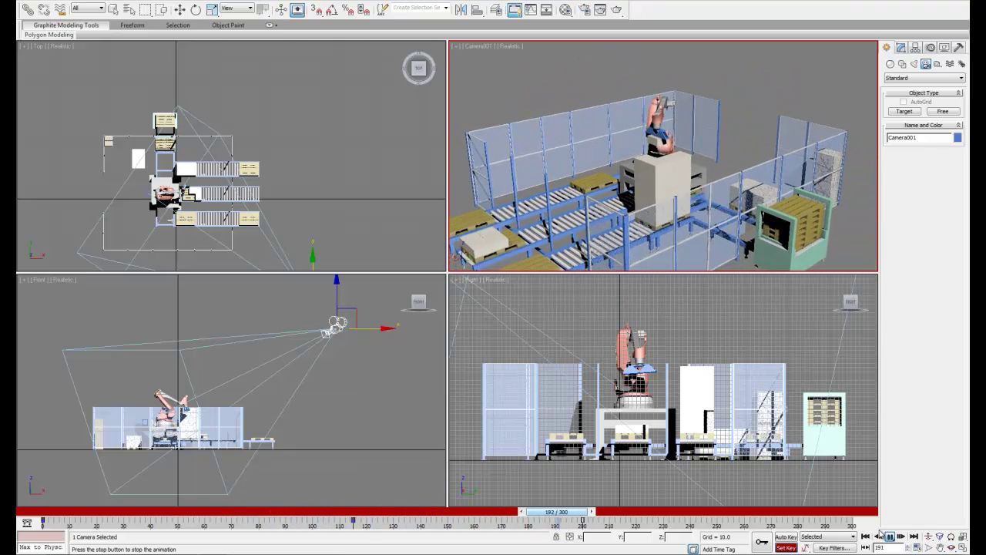
click(890, 537)
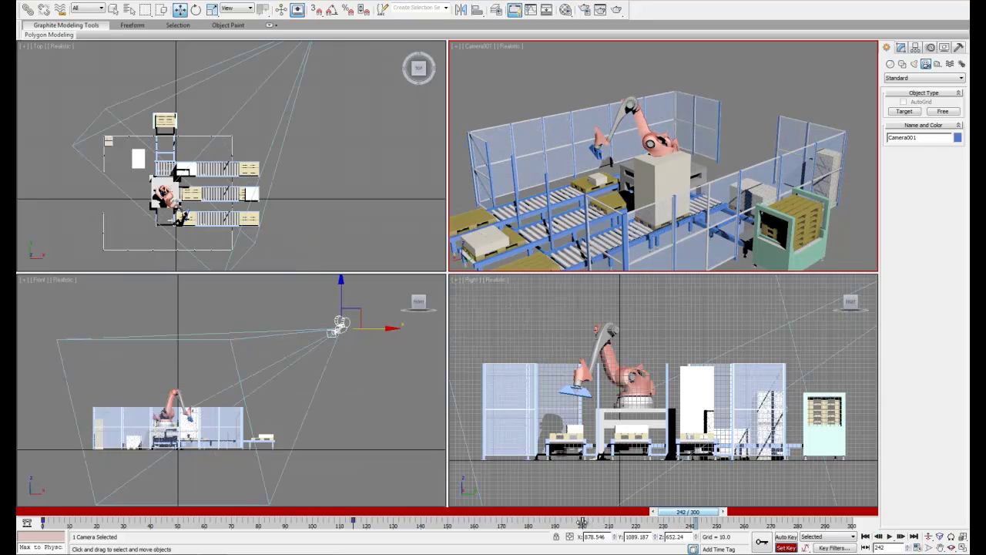
Copy Camera001's frame-200 key and place the copy near frame 214
shift+drag(582, 522, 587, 521)
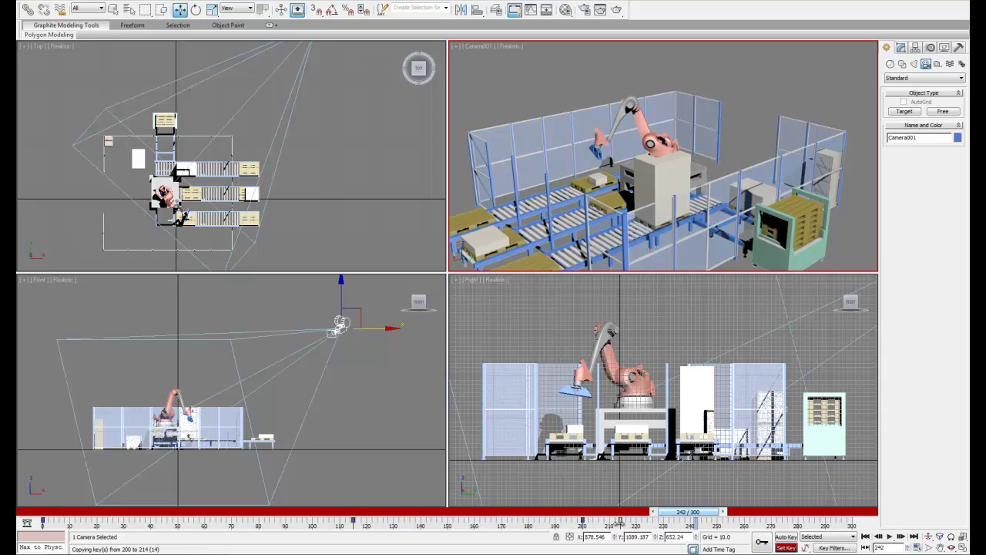
shift+drag(620, 523, 622, 523)
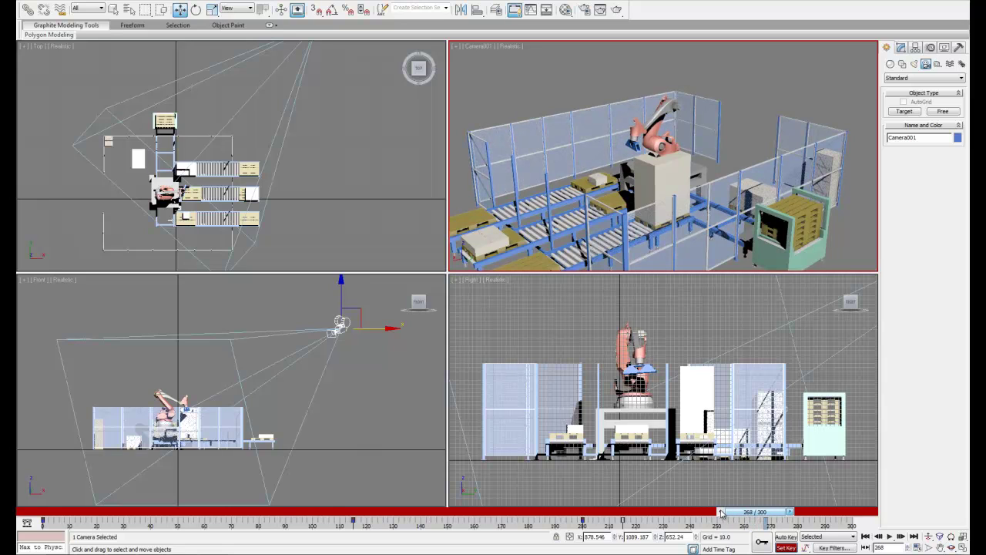
Clear the selection, pan the Top view, and select Camera001
click(384, 210)
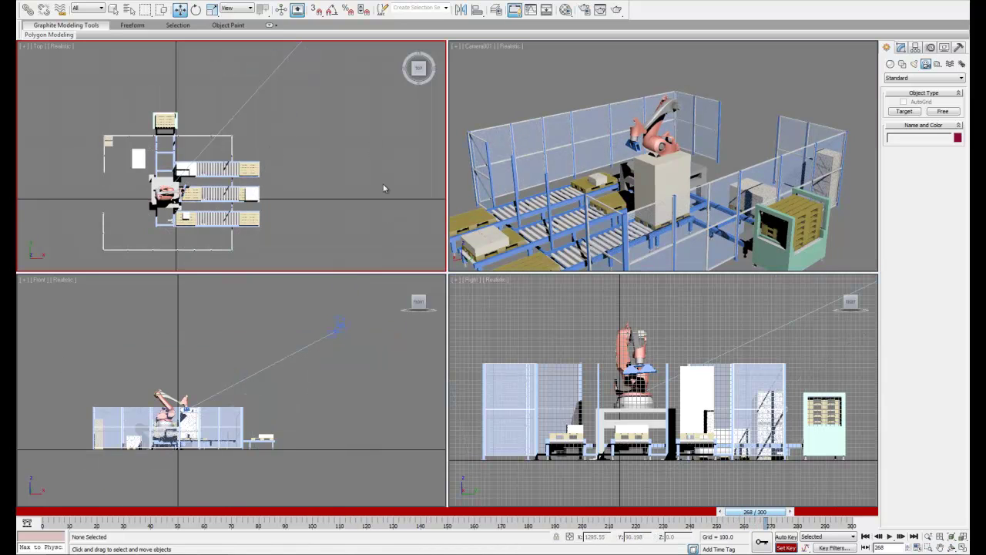
scroll(383, 188, down, 3)
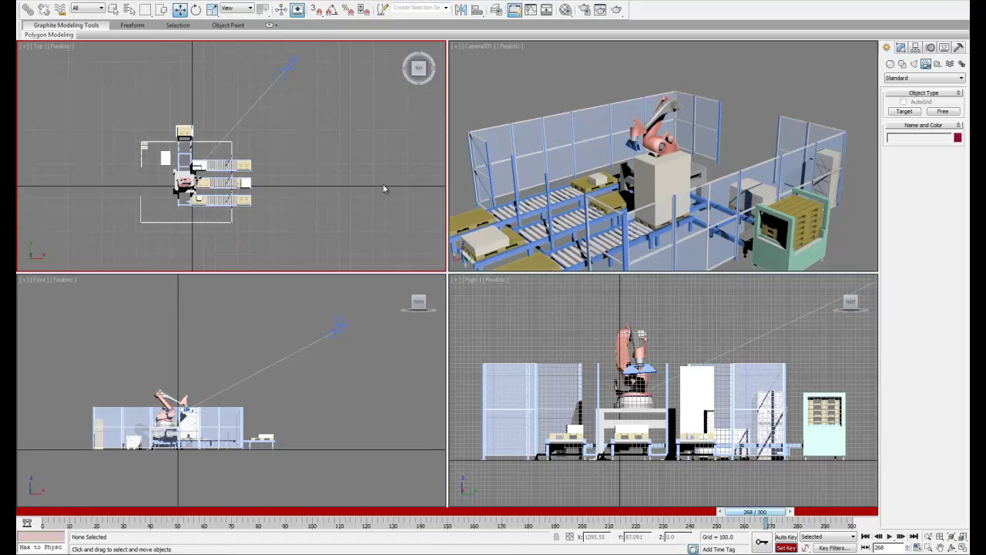
middle_drag(383, 164, 360, 189)
click(269, 89)
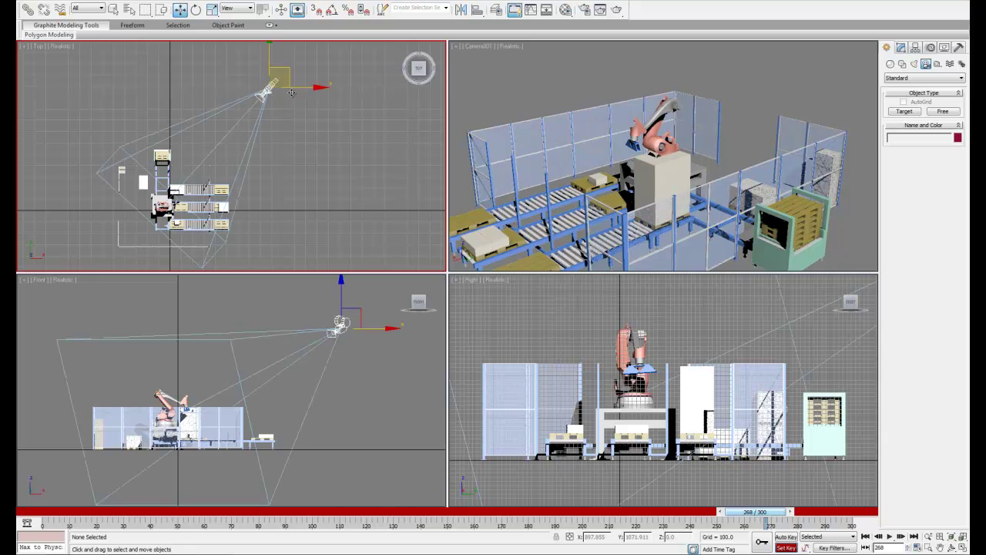
click(296, 91)
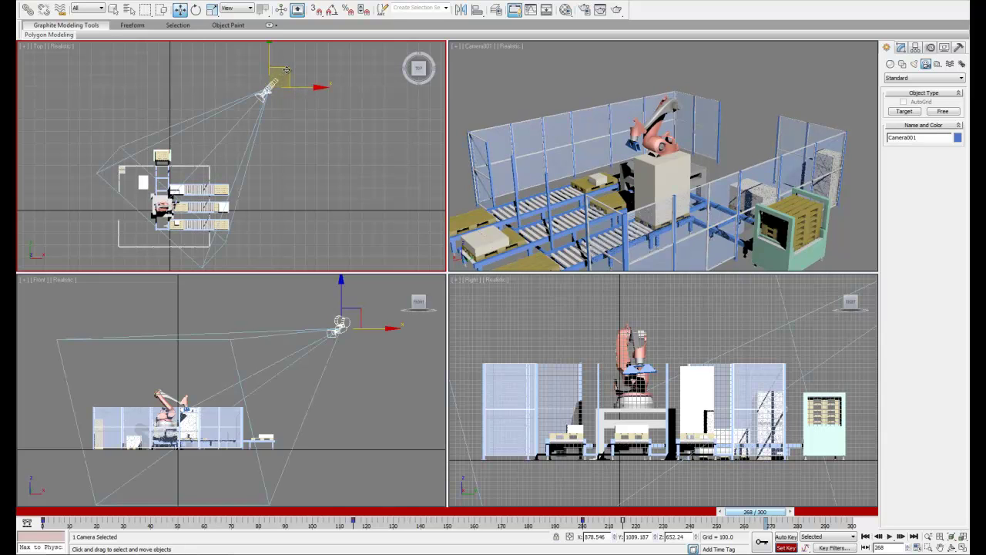
Move Camera001 closer to the robot, key it at frame 268, and rewind to frame 0
drag(285, 70, 108, 143)
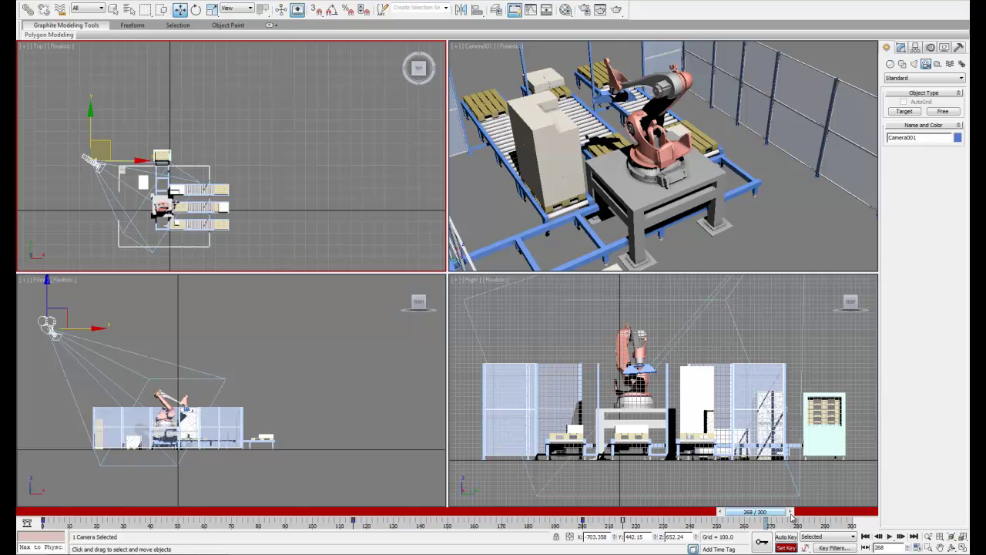
click(762, 542)
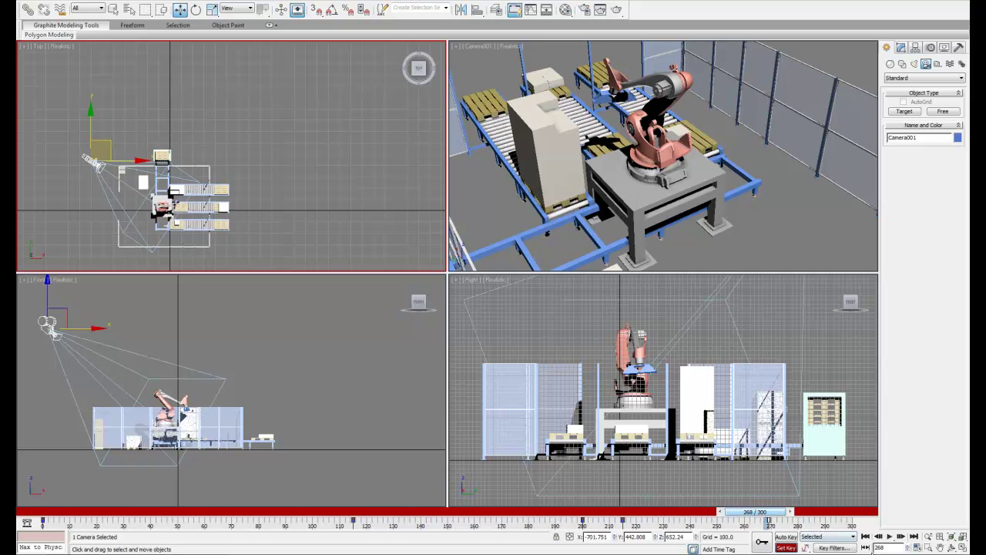
click(865, 537)
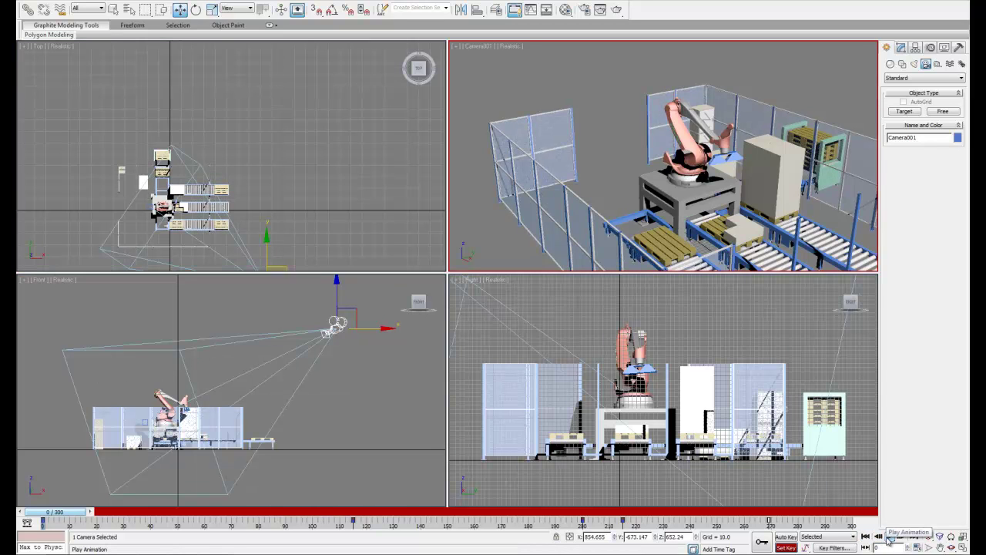
Play back Camera001's animation and stop it at frame 111
click(890, 537)
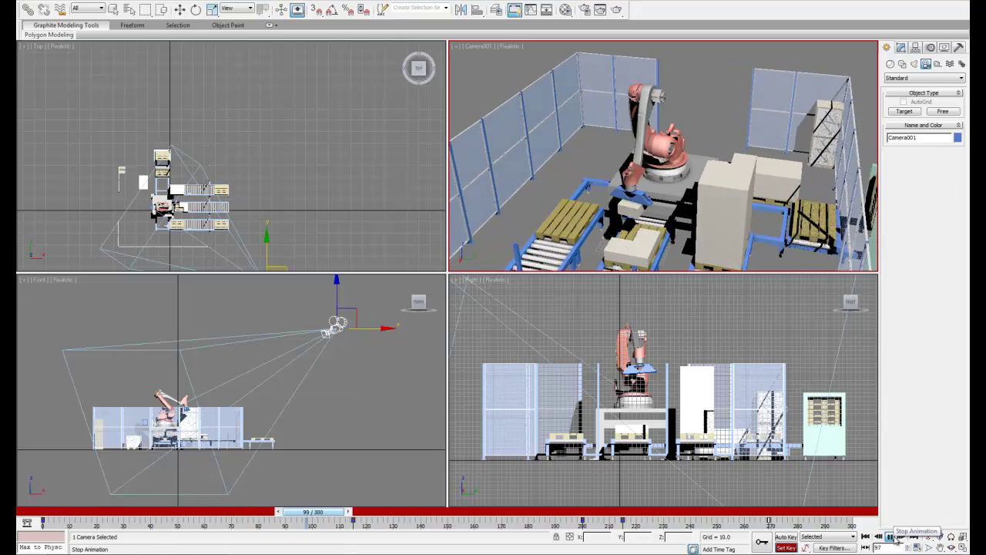
click(890, 538)
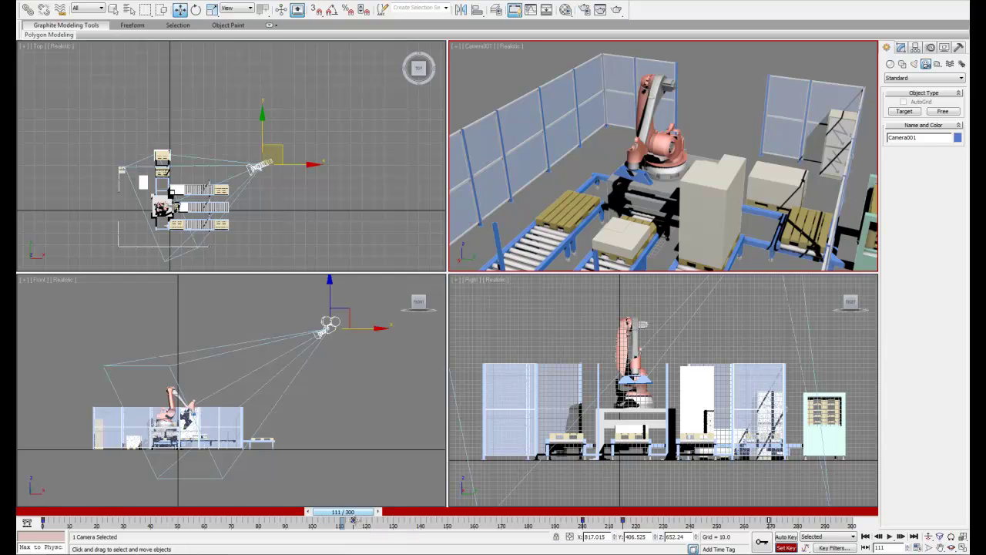
Move Camera001's keys to frames 113, 184 and 279, then replay from frame 0
drag(354, 520, 326, 521)
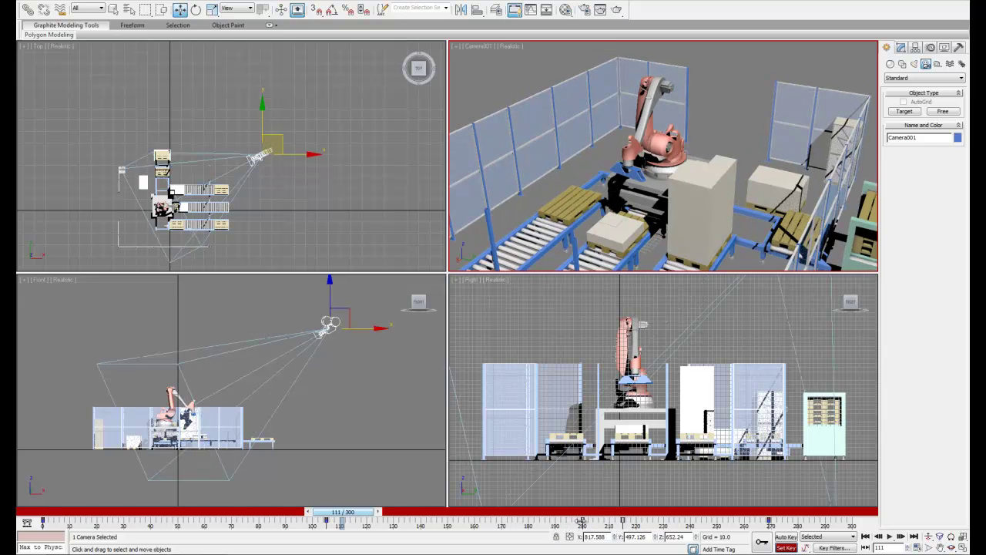
drag(583, 519, 560, 520)
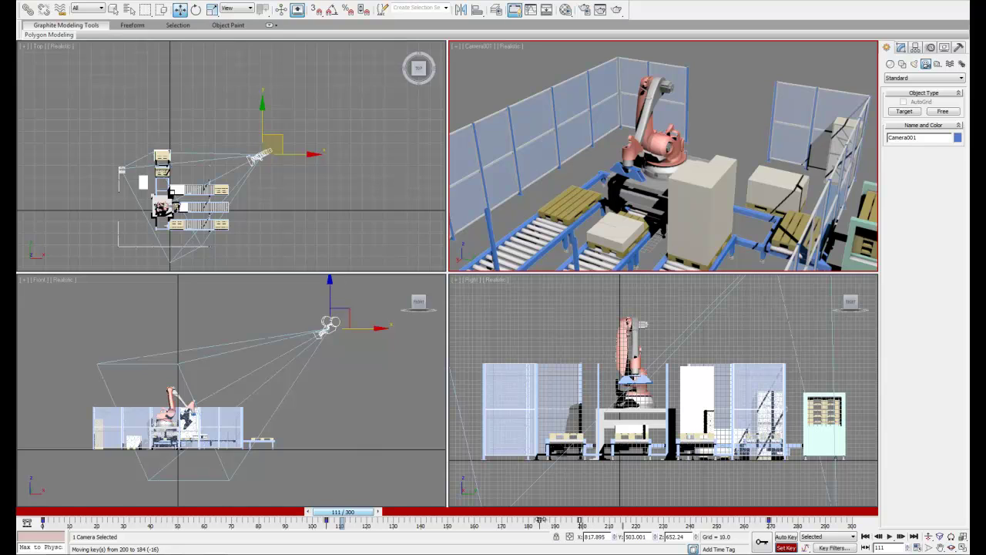
drag(542, 520, 543, 520)
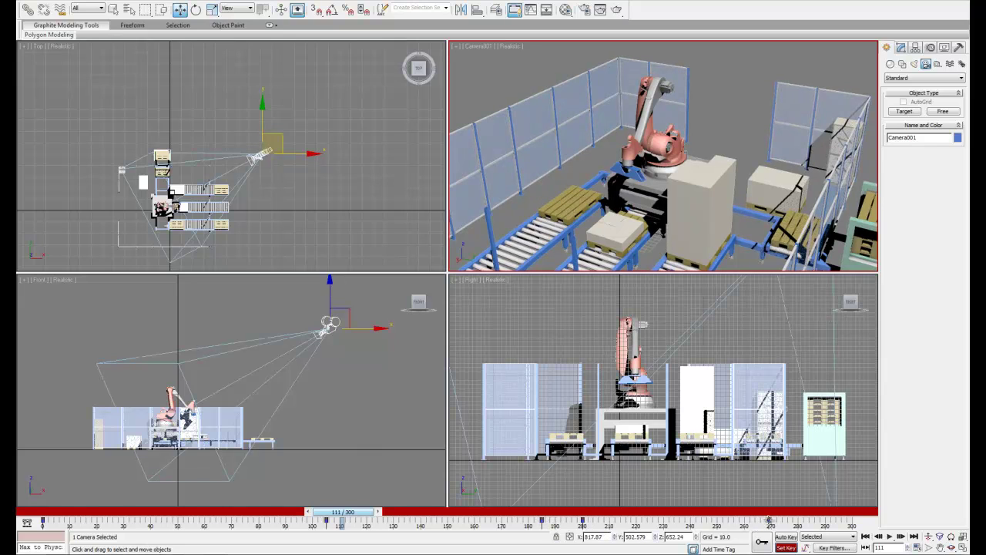
drag(770, 520, 852, 522)
click(710, 166)
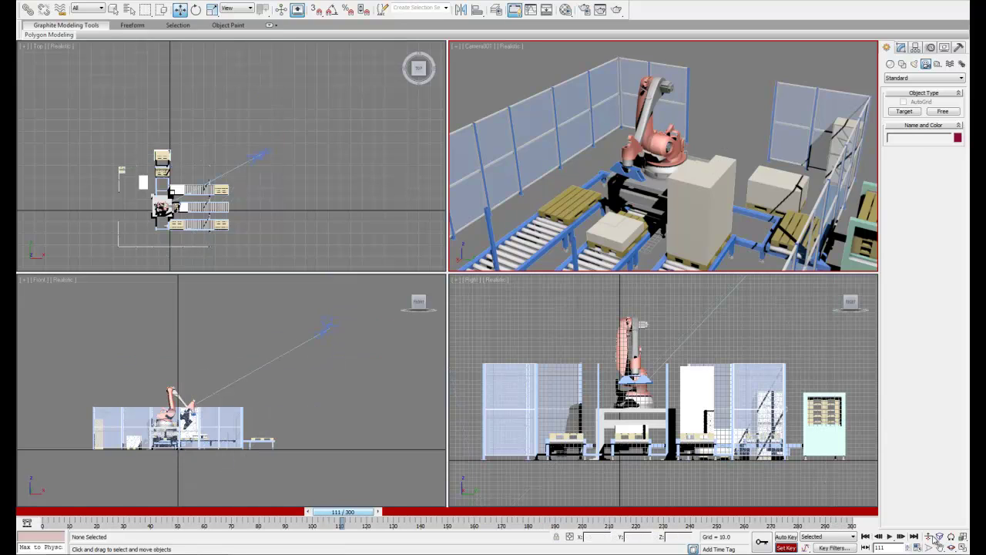
click(865, 537)
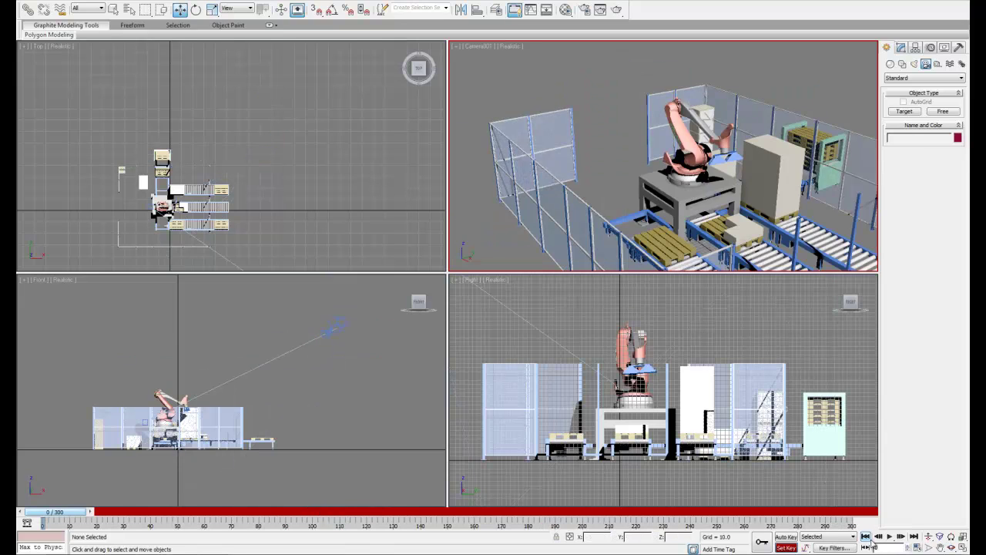
click(891, 537)
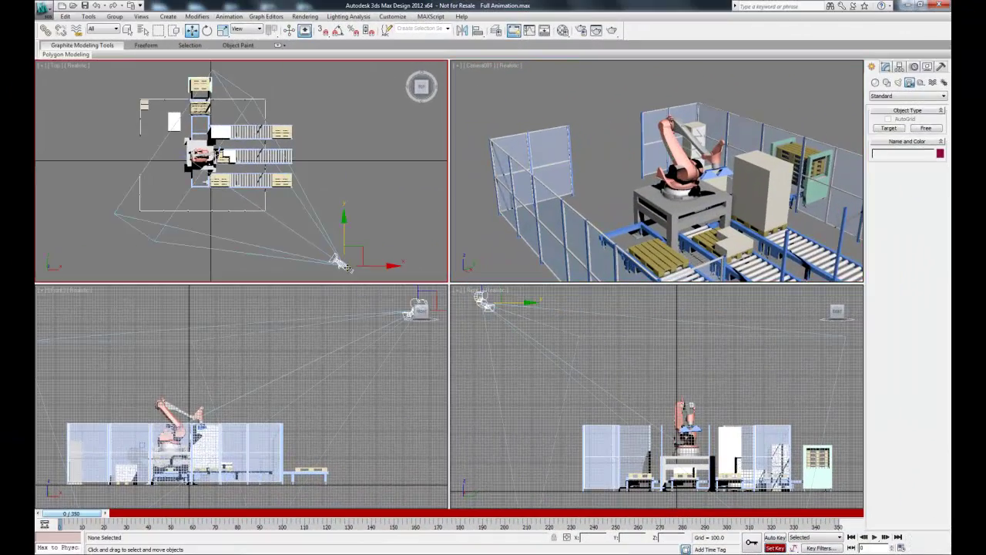
Review Camera001's lens parameters in the Modify panel, then deselect it
click(339, 261)
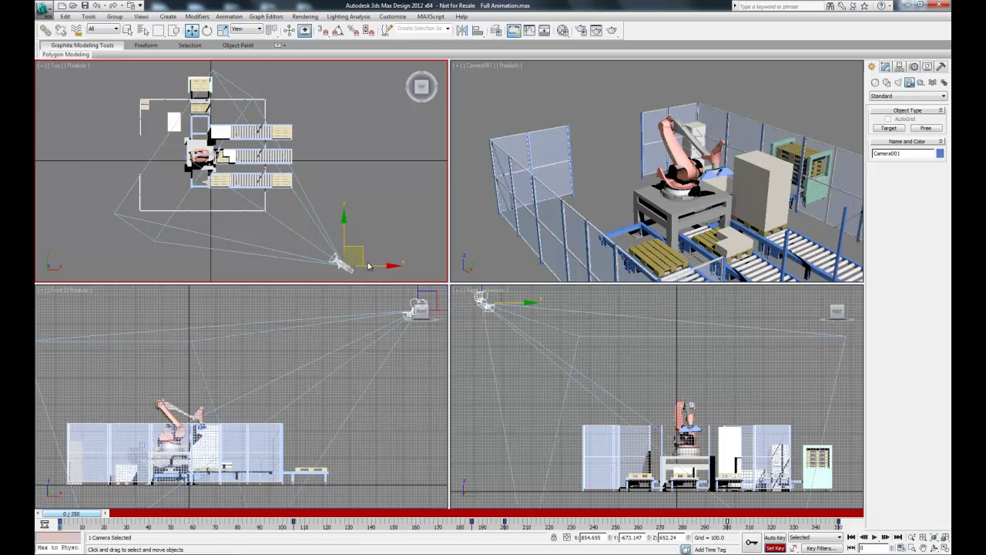
click(887, 68)
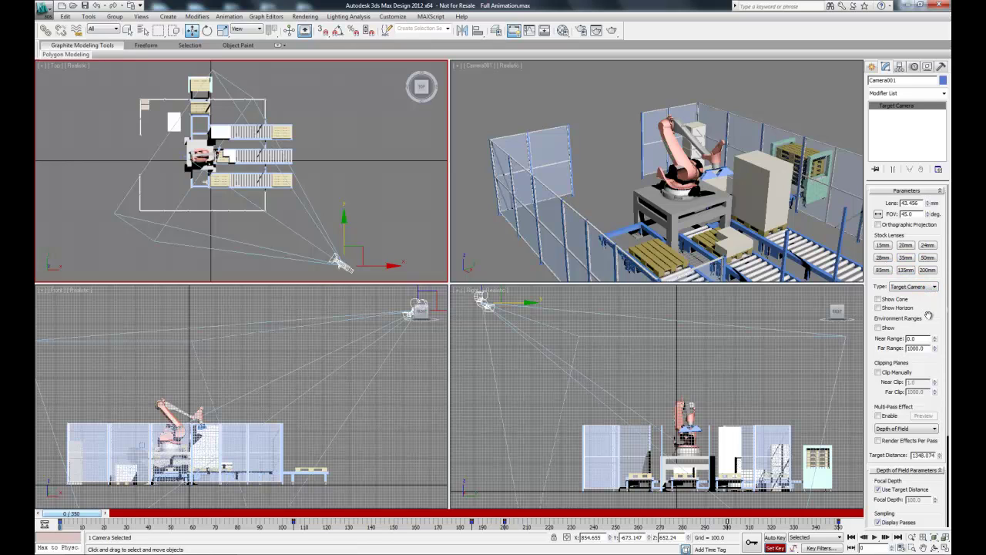
drag(929, 316, 930, 246)
drag(929, 235, 931, 188)
scroll(917, 223, up, 5)
click(401, 204)
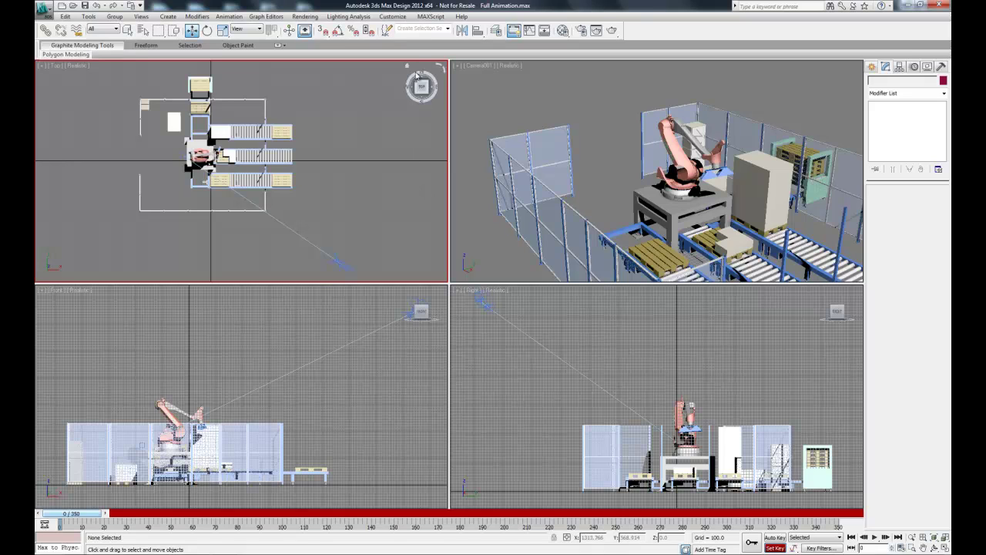
Bring up Render Setup and test-render frame 0 of the Top view
click(306, 16)
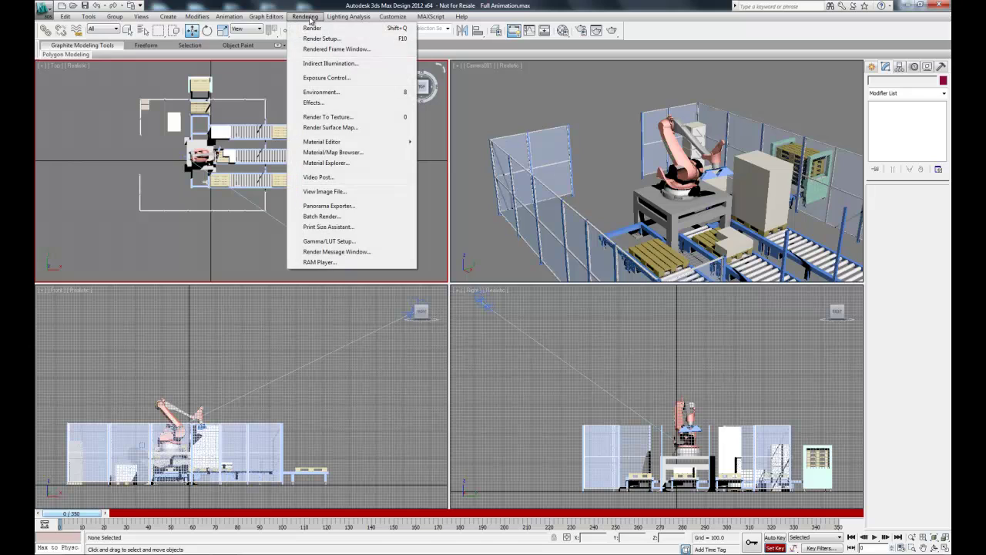
click(322, 39)
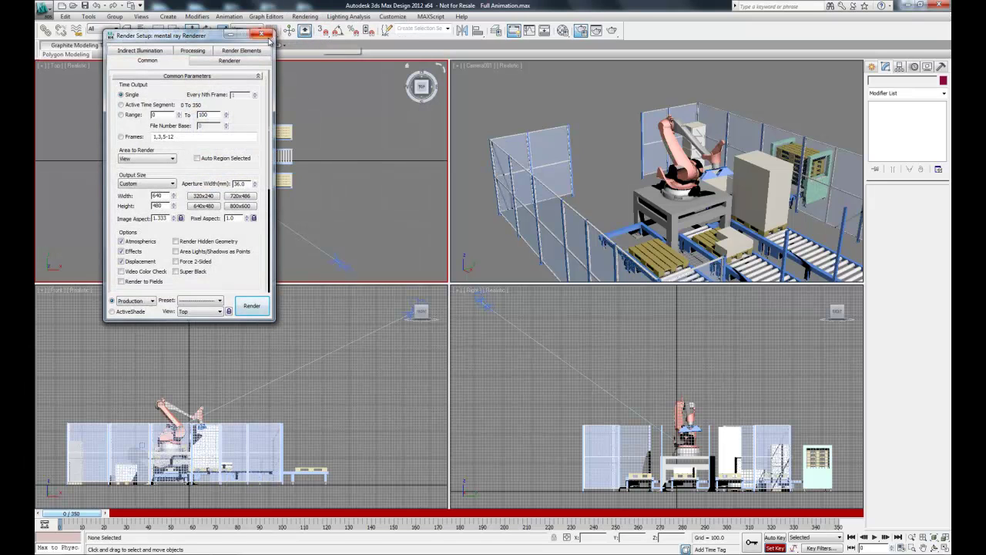
click(263, 34)
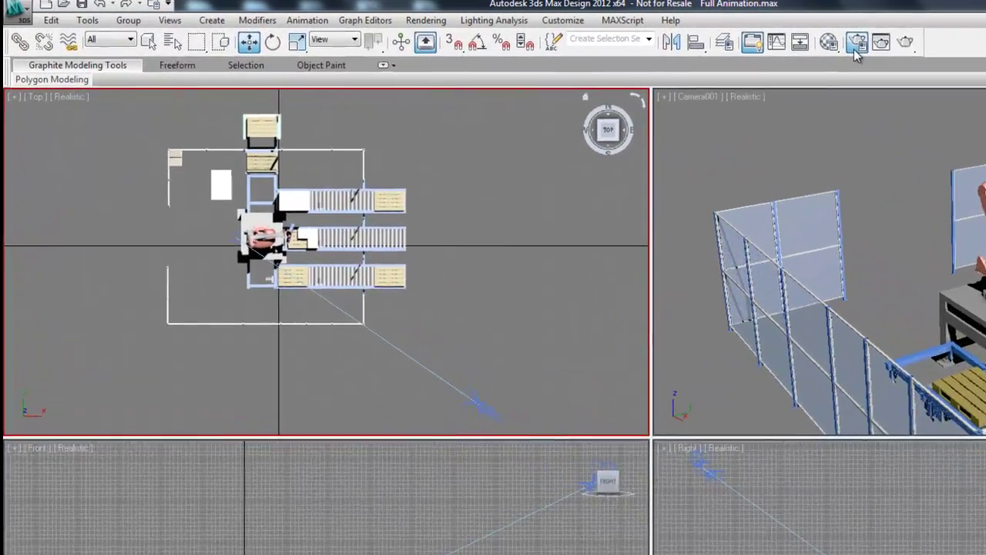
click(856, 44)
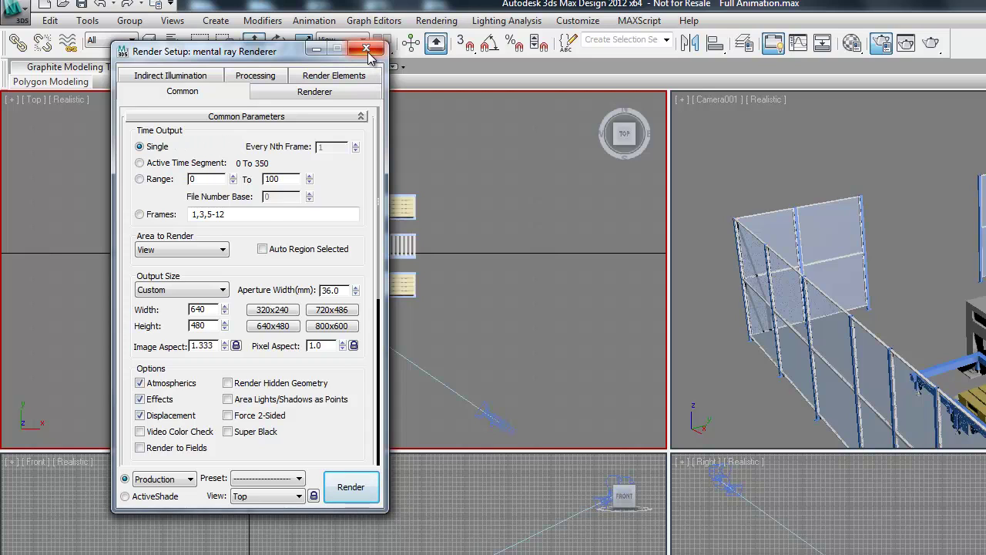
click(366, 486)
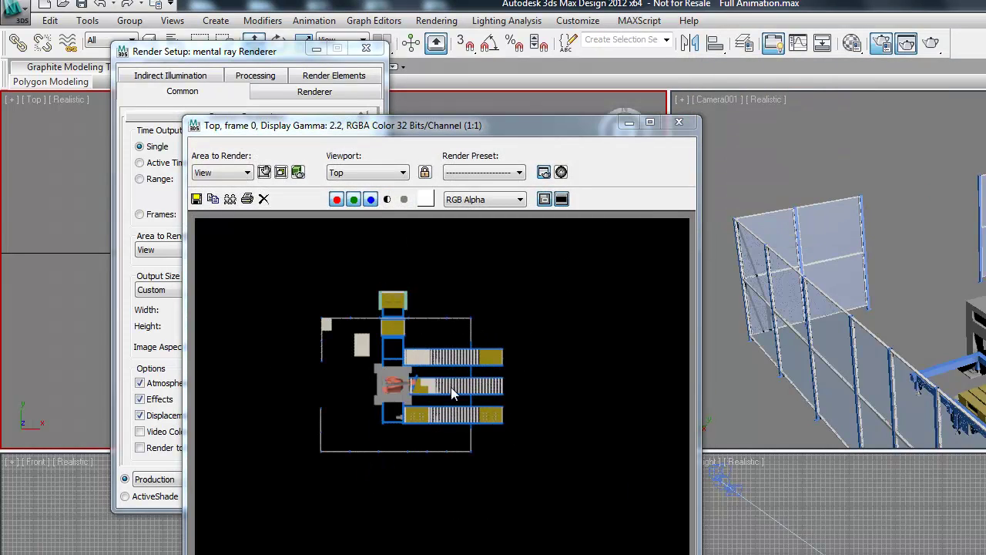
Set rendering to the Active Time Segment at Custom output size, then choose Files... for output
click(679, 125)
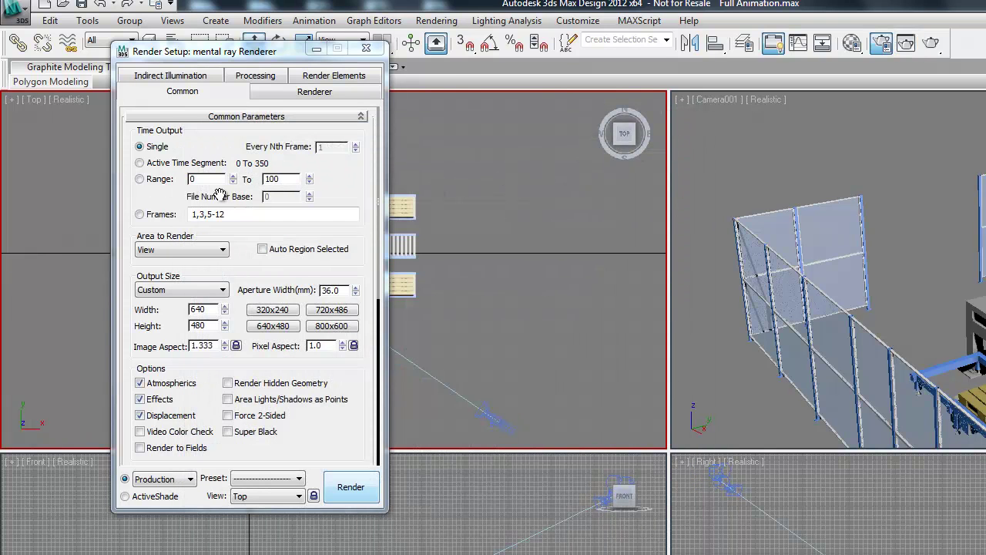
click(141, 163)
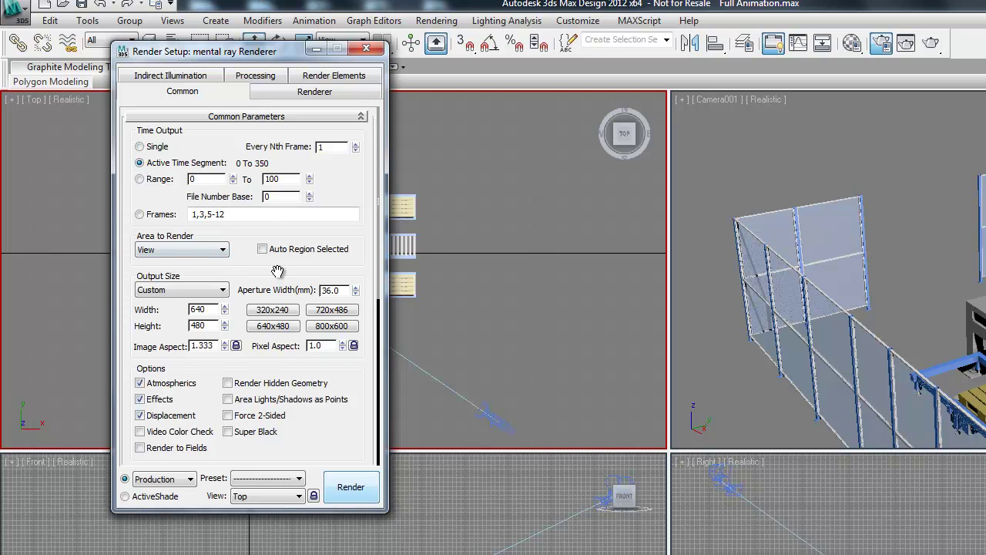
drag(277, 271, 279, 206)
click(205, 223)
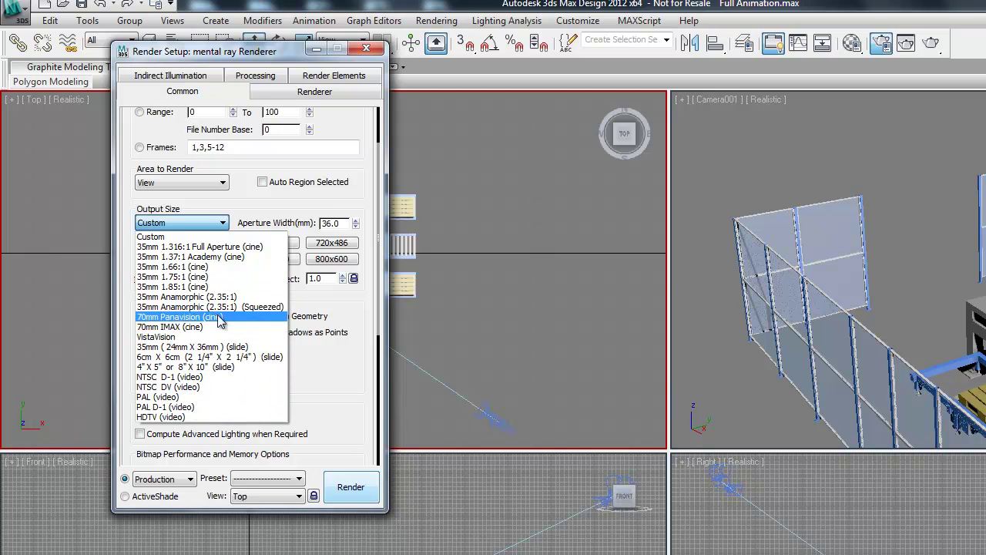
click(255, 216)
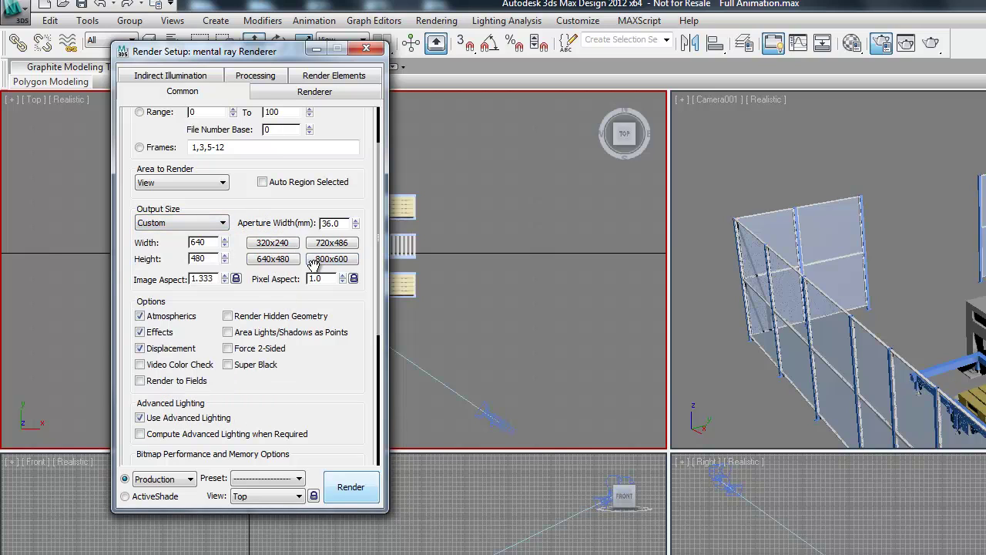
drag(324, 361, 321, 183)
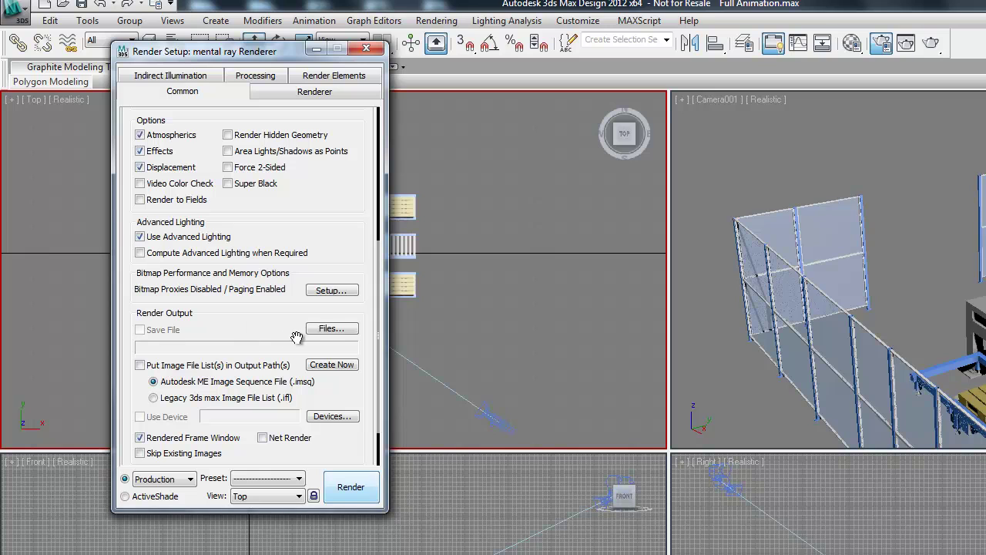
click(330, 329)
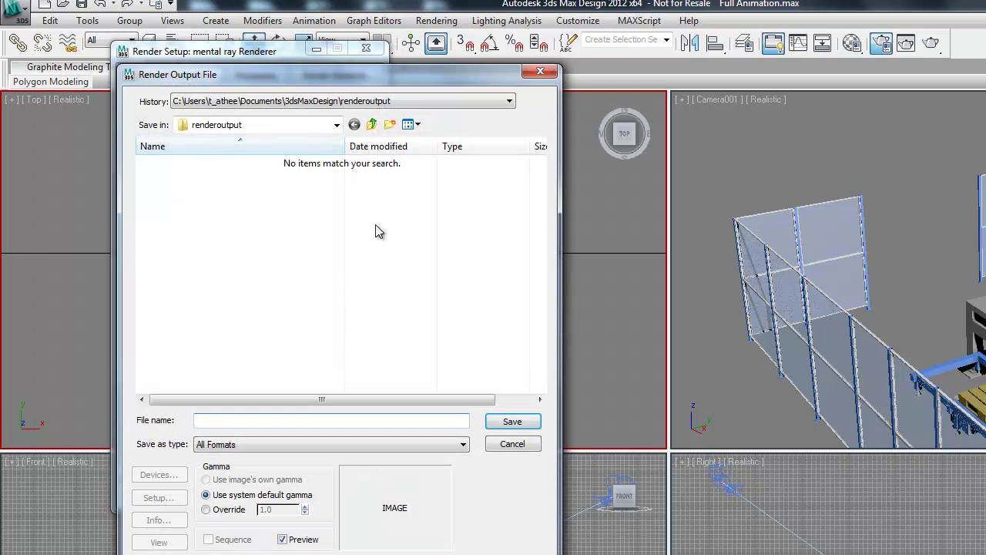
Save the output as Test1 in AVI format on the Desktop with DV Video Encoder compression
click(371, 124)
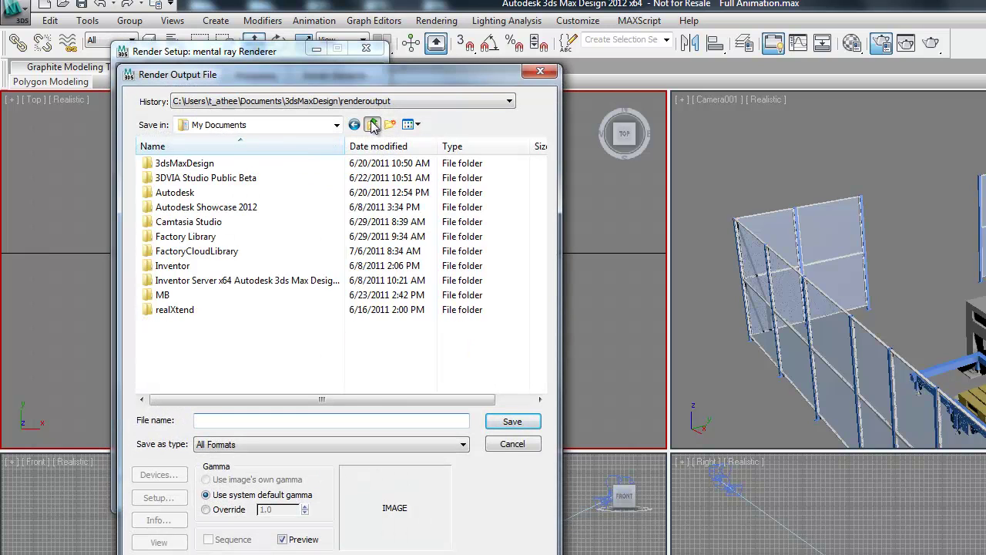
click(372, 124)
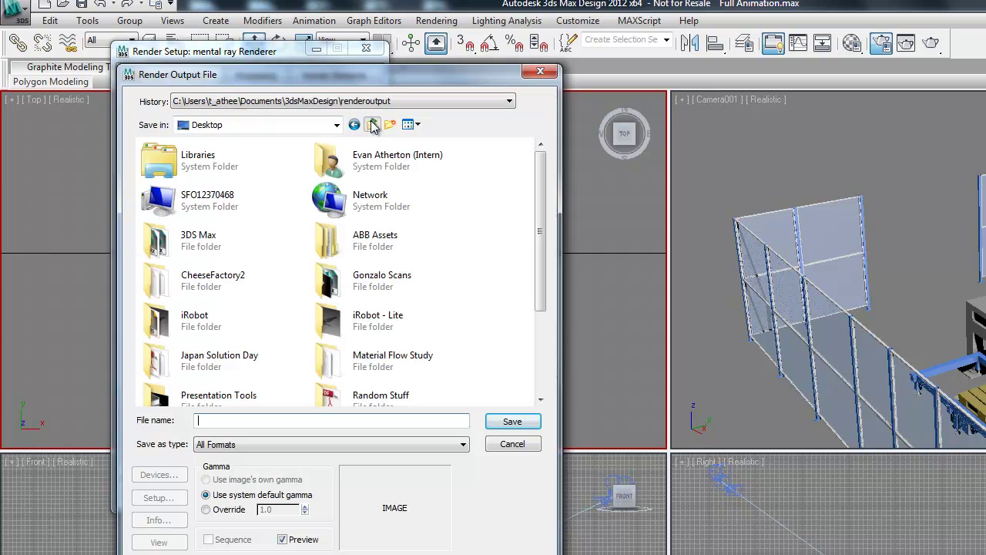
click(277, 420)
text(Test)
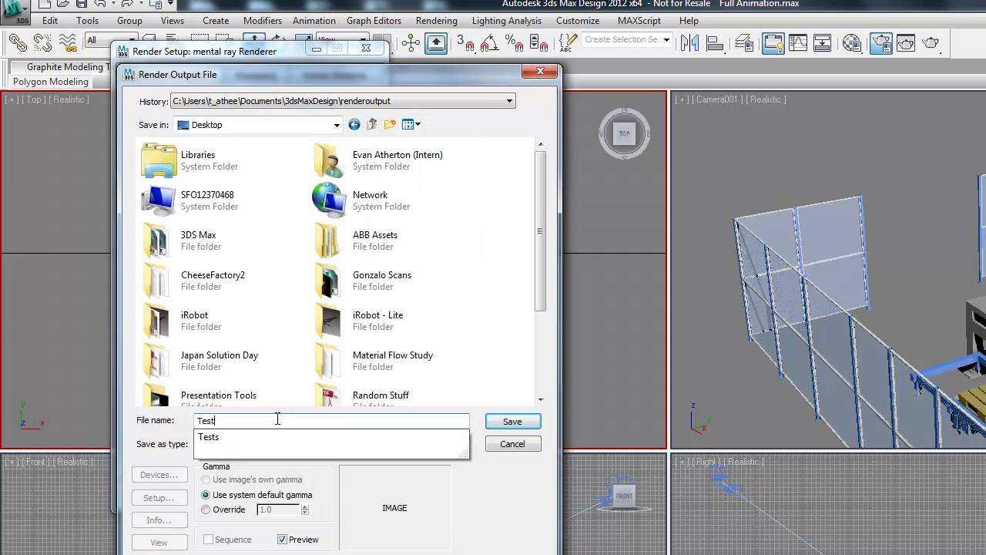
text(1)
click(274, 445)
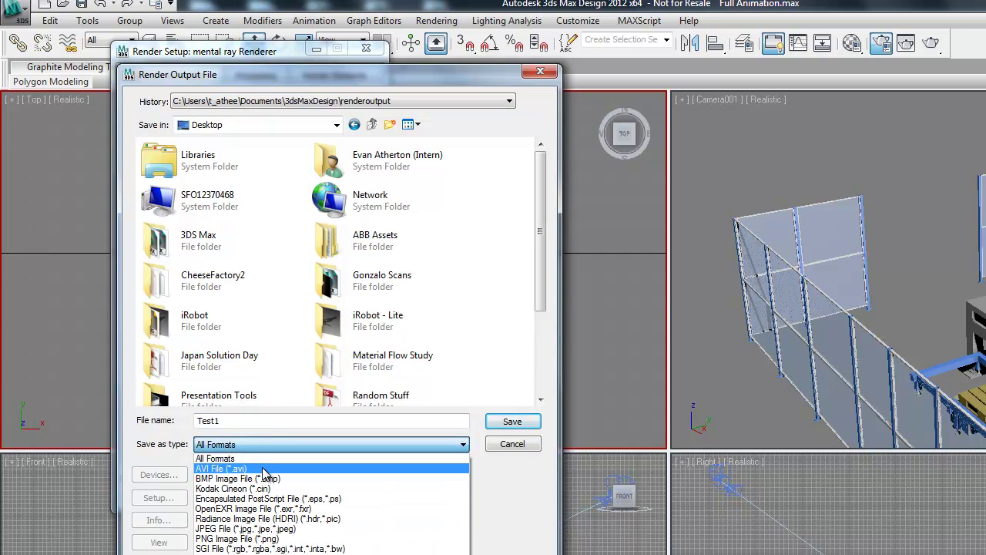
click(264, 469)
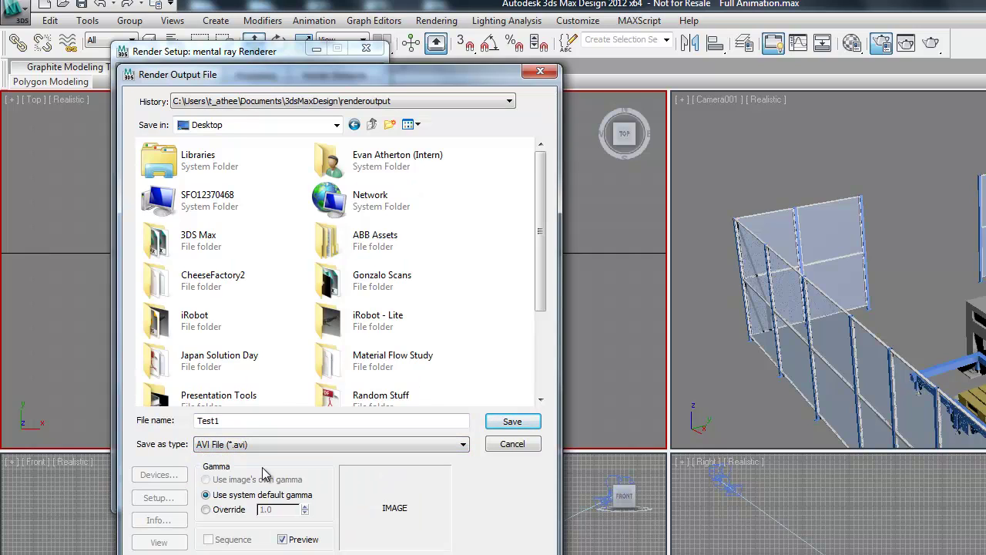
click(509, 422)
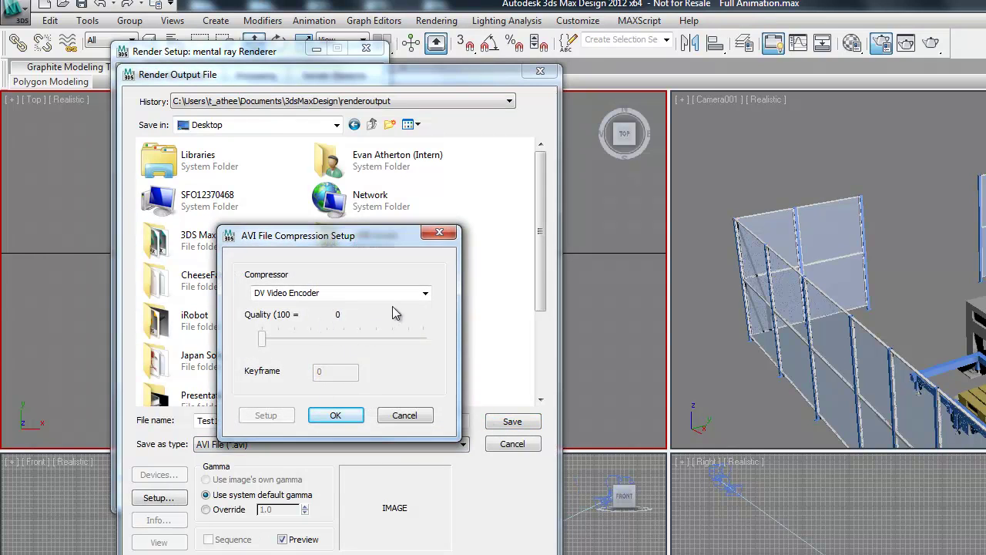
click(422, 297)
click(422, 306)
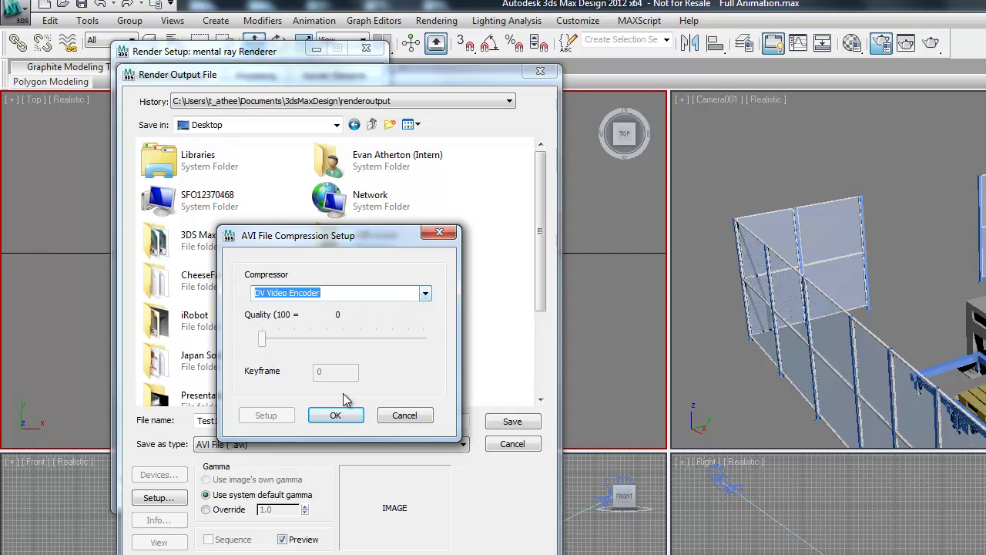
click(336, 415)
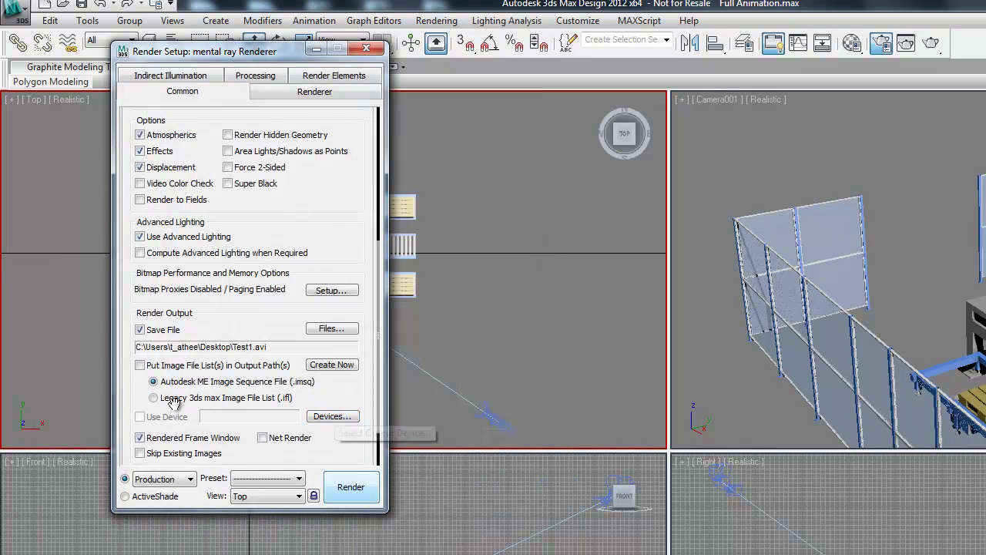
Render the animation from Camera001, cancel it after a few frames, and close the frame window
click(349, 488)
click(712, 373)
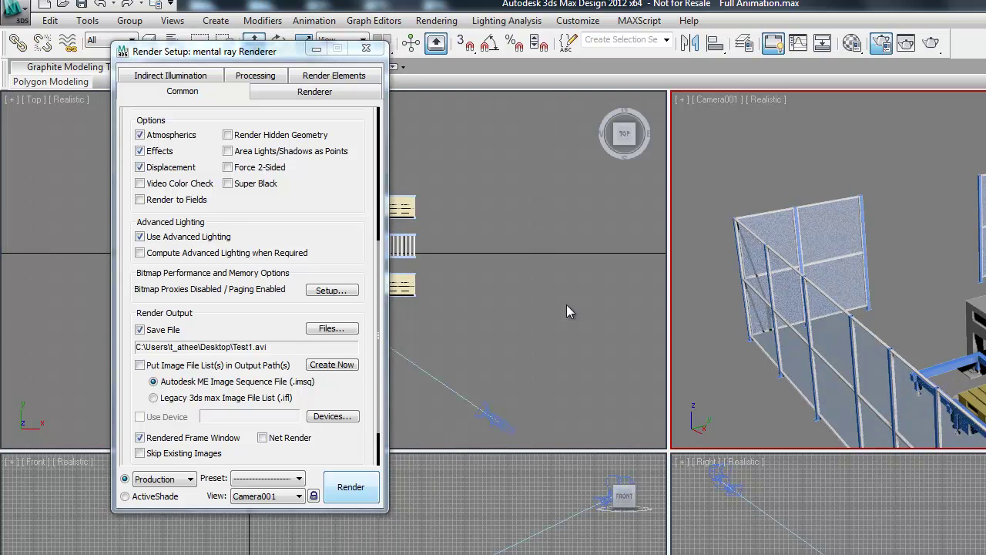
click(366, 48)
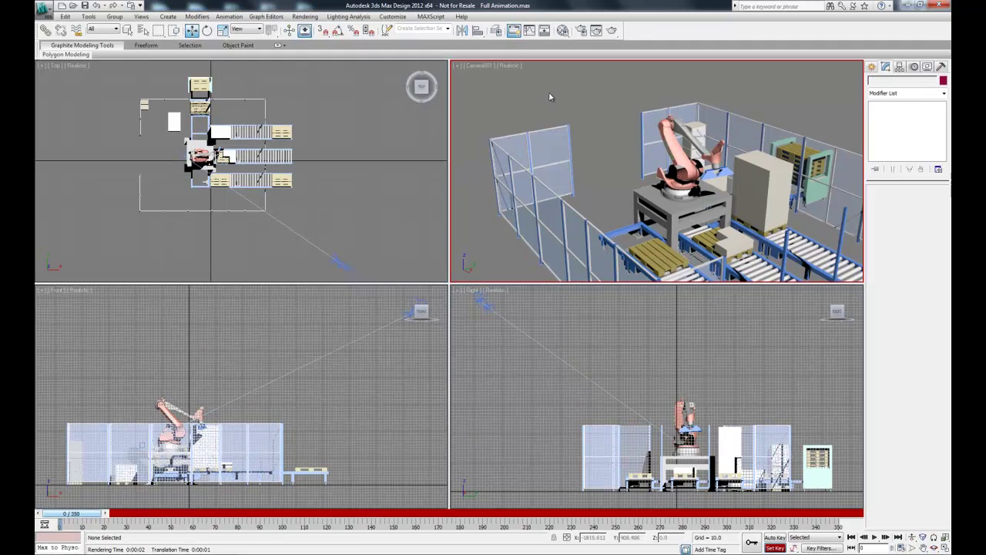
click(615, 31)
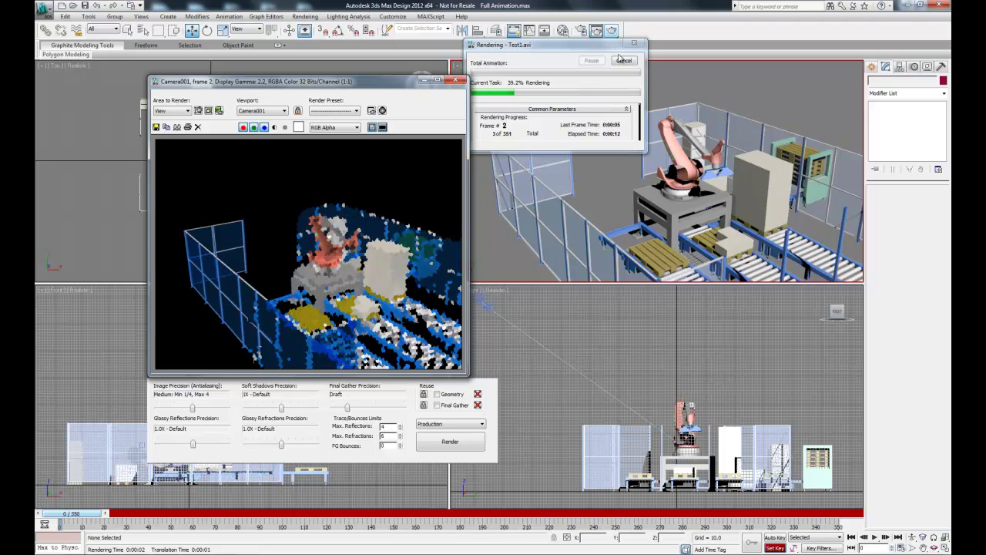
key(Escape)
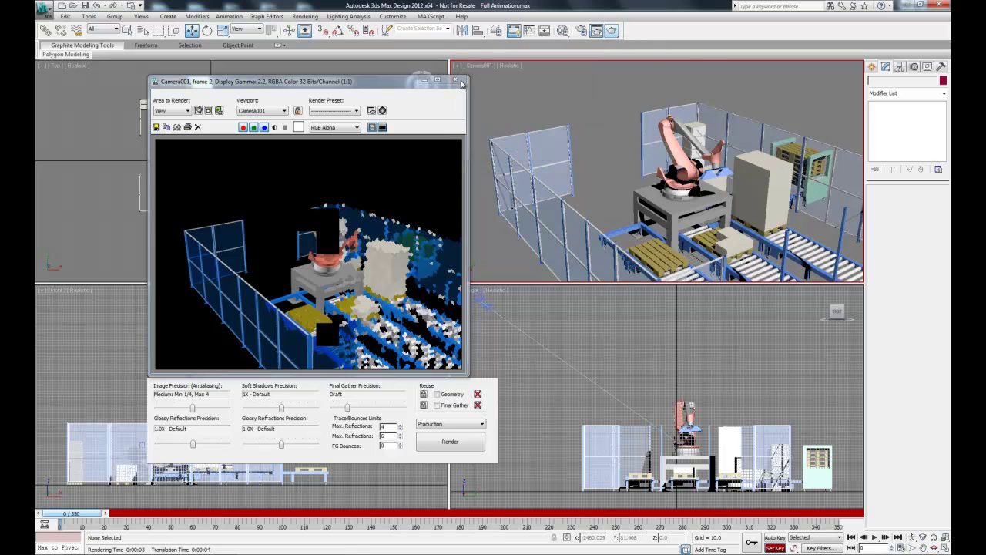
click(462, 82)
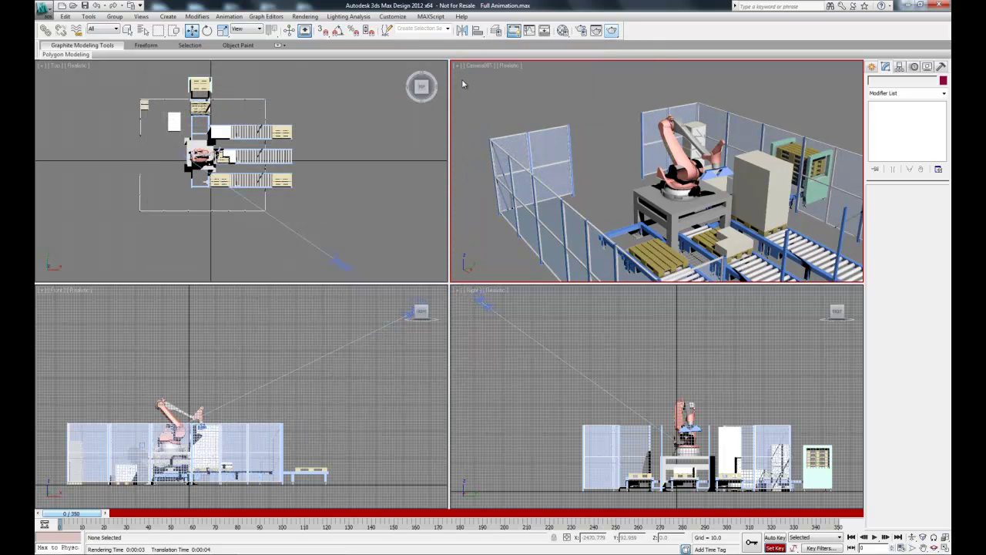
Change the Environment background colour from black to white (255, 255, 255)
click(306, 16)
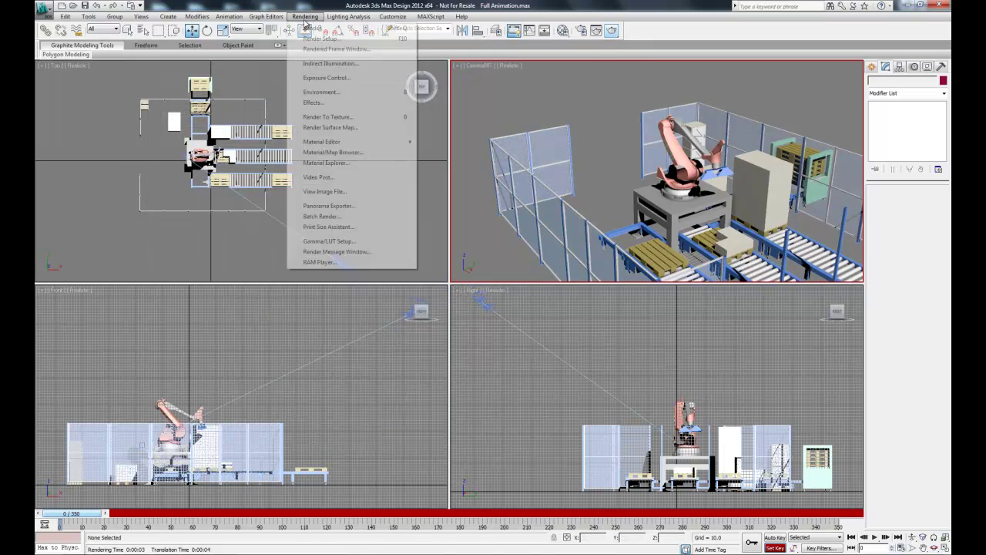
click(331, 92)
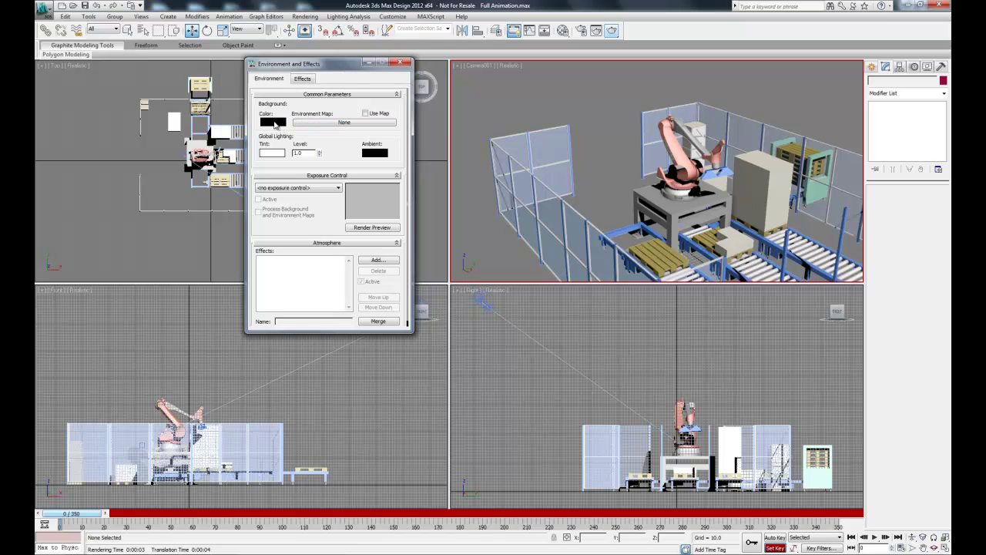
click(273, 122)
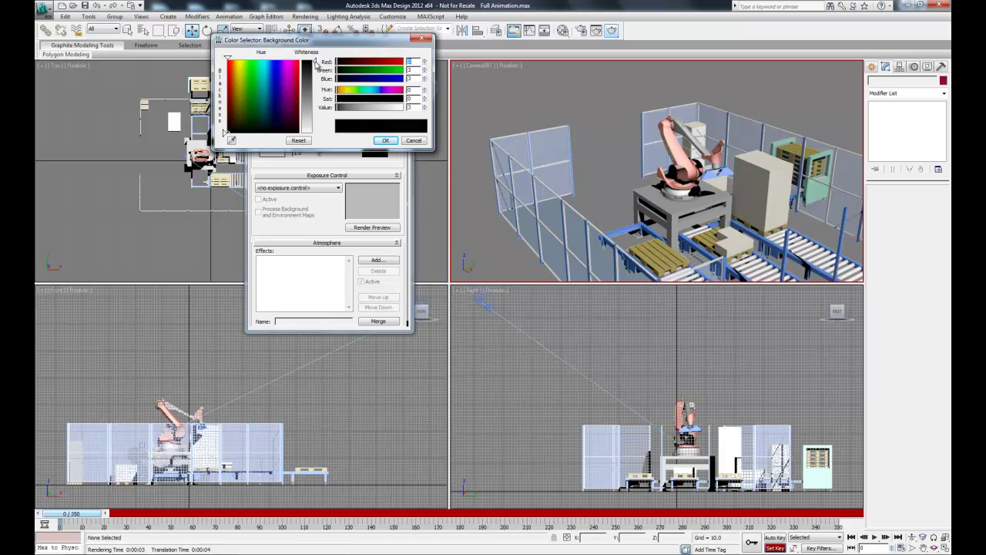
drag(316, 65, 322, 137)
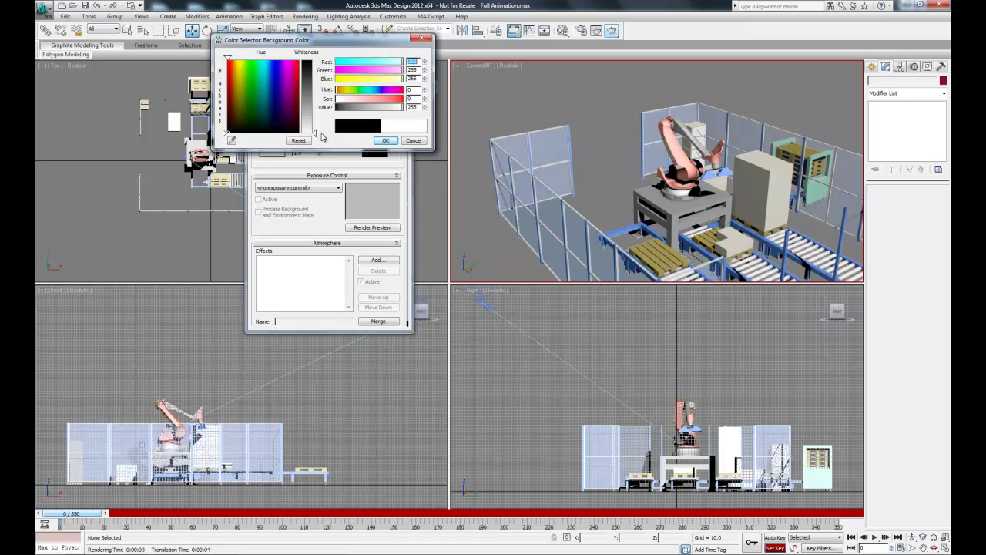
click(385, 140)
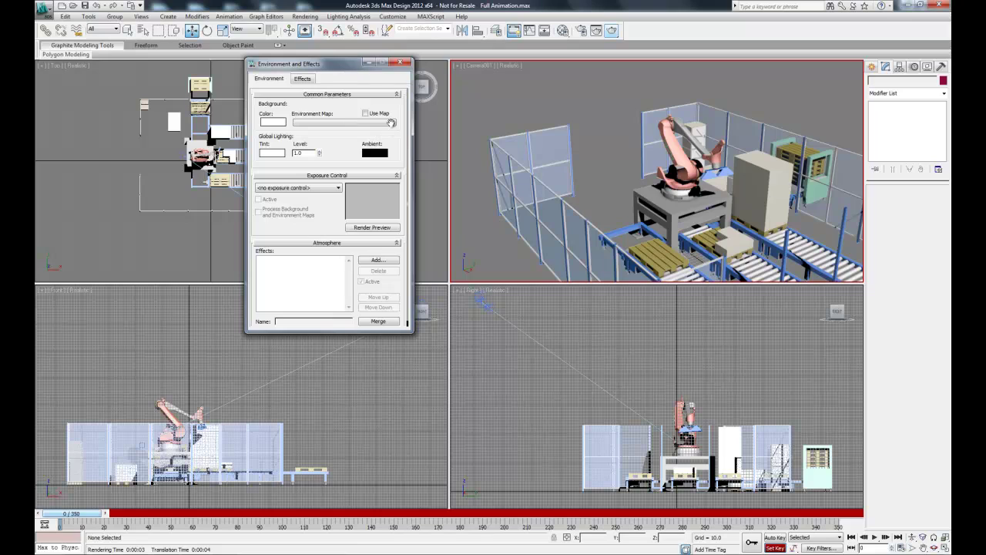
click(401, 63)
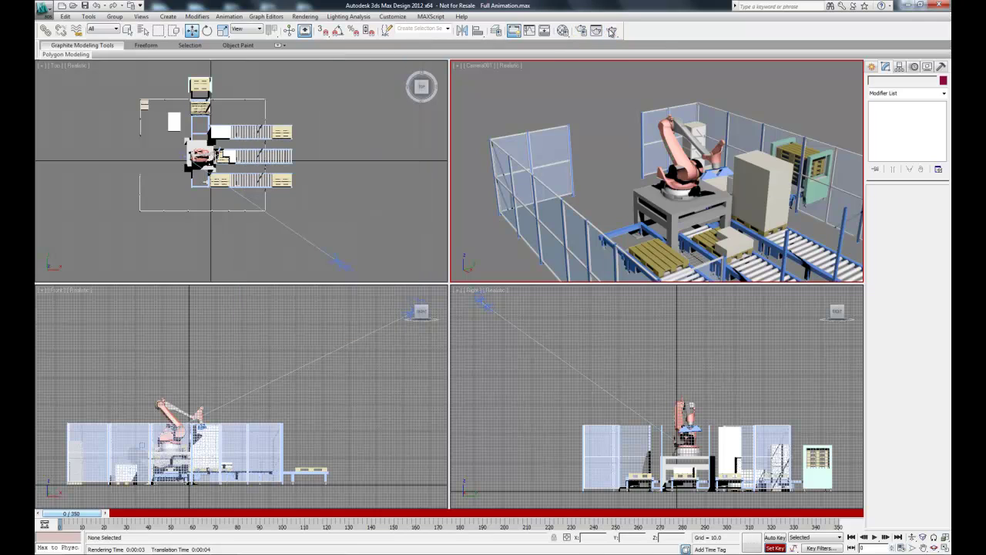
Re-render Camera001 over Test1.avi to check the white background, then cancel after the first frame
click(612, 31)
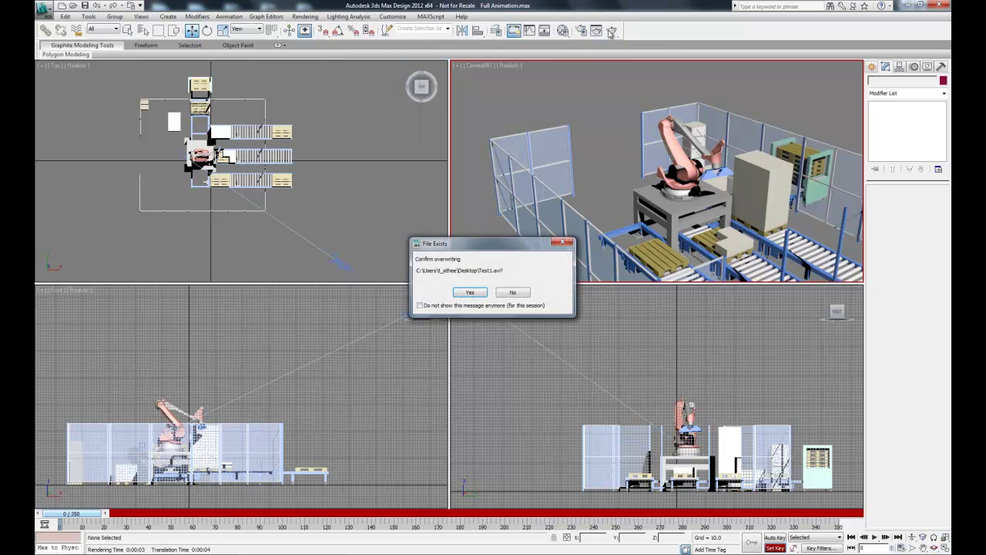
click(470, 292)
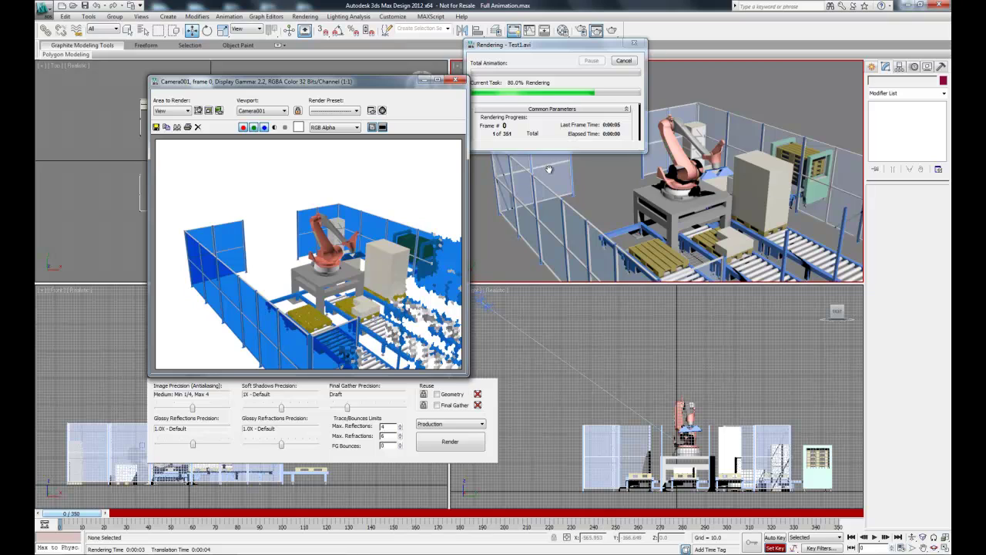
click(623, 60)
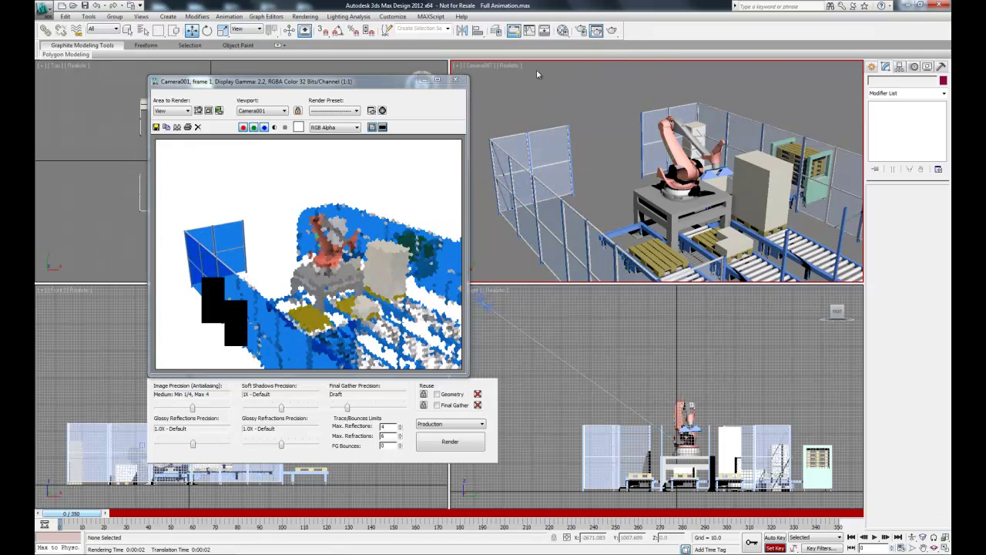
click(458, 81)
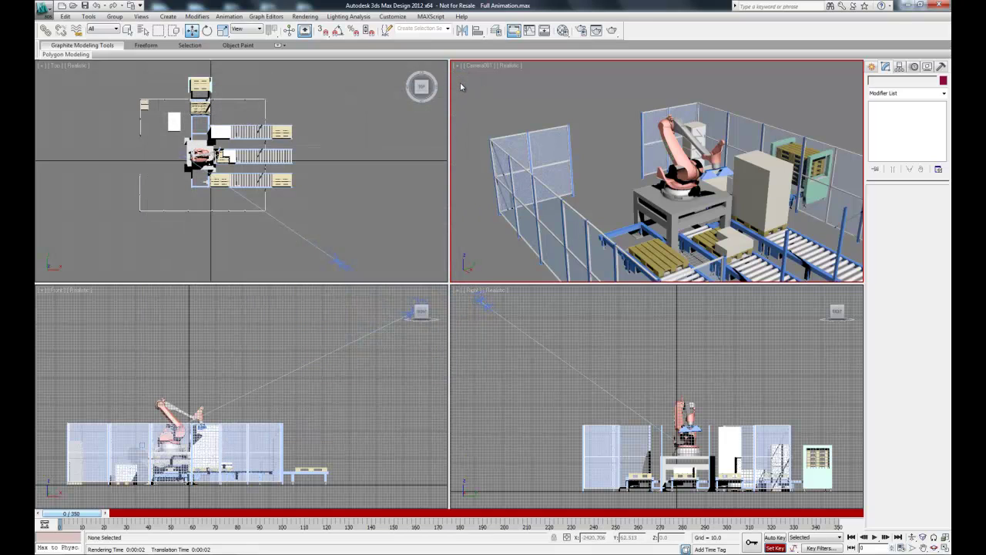